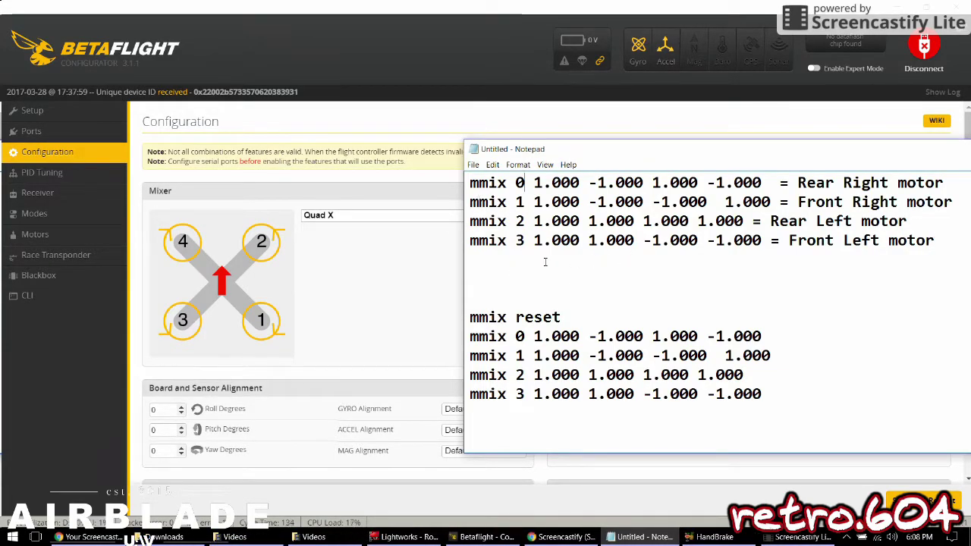
Examine the mmix 0 line for the rear right motor and its four mixing values against the Quad X diagram.
{"action": "left_click", "coordinate": [523, 183]}
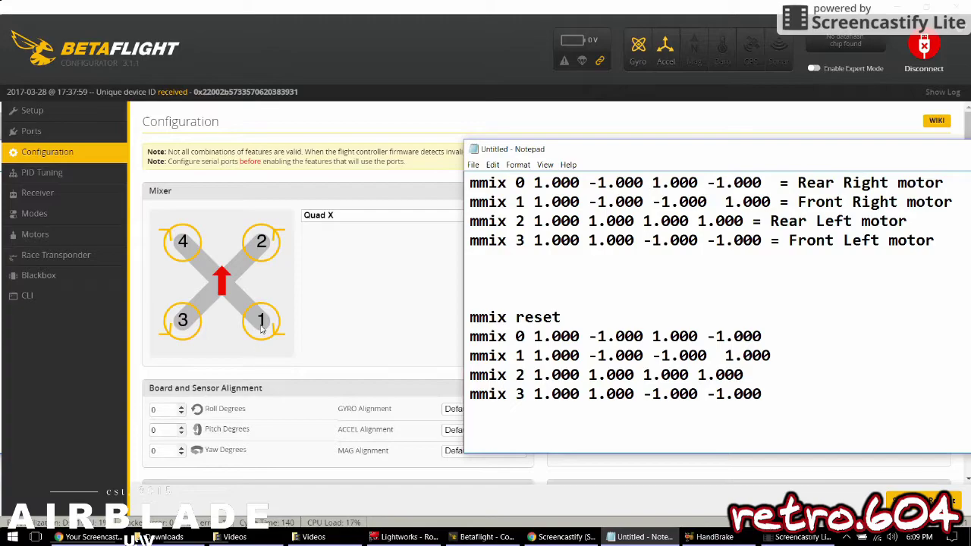
{"action": "left_click_drag", "start_coordinate": [466, 186], "coordinate": [943, 175]}
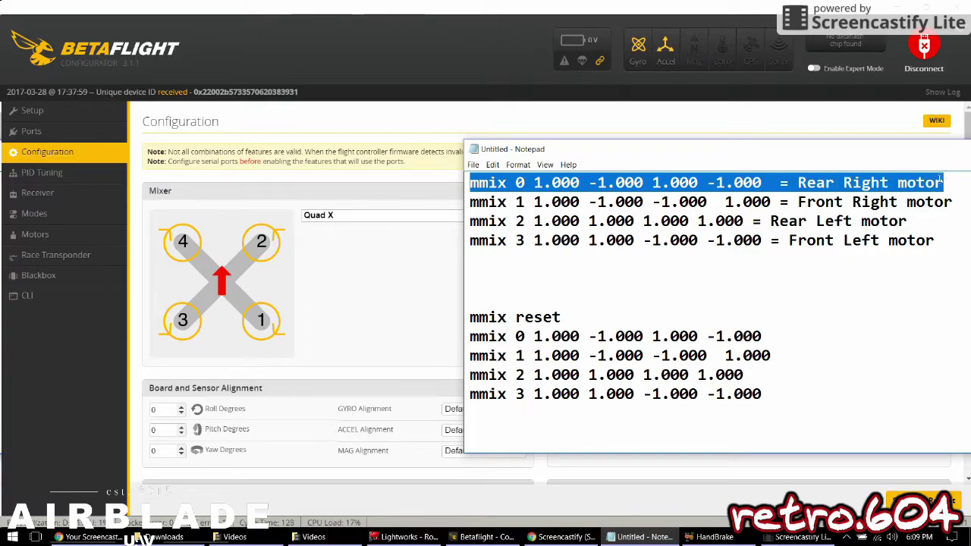
{"action": "left_click", "coordinate": [531, 184]}
{"action": "left_click_drag", "start_coordinate": [533, 183], "coordinate": [762, 183]}
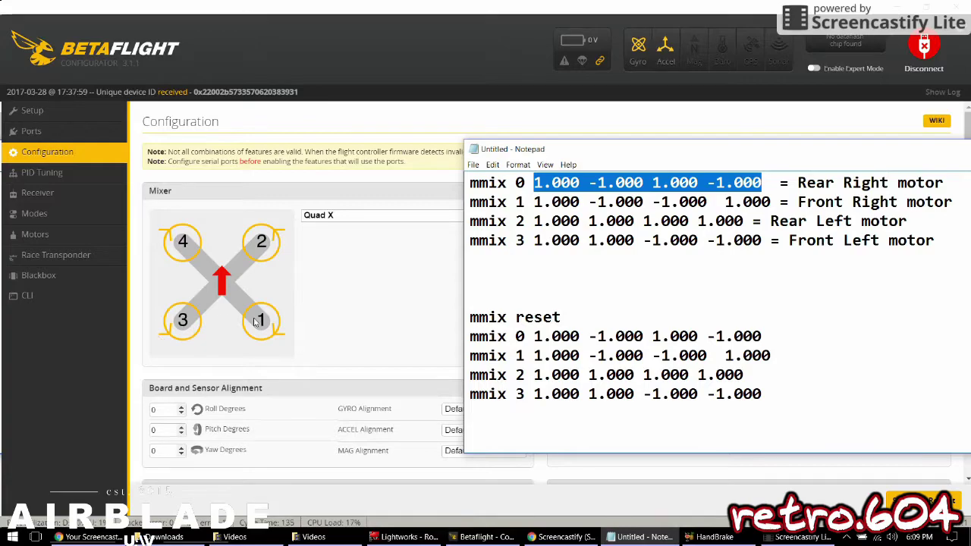
{"action": "left_click", "coordinate": [661, 221]}
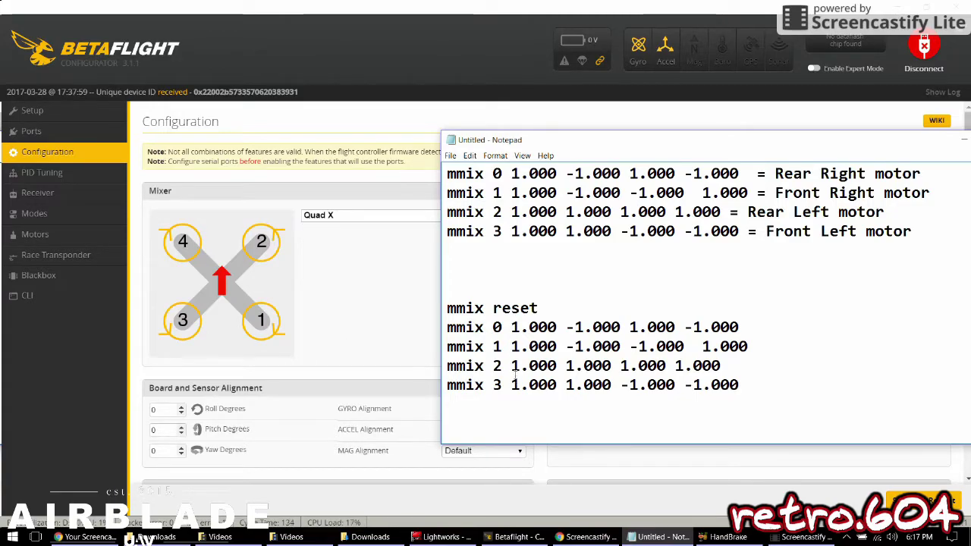
Swap the motor numbers of the first two lines under mmix reset, making them mmix 1 and mmix 0.
{"action": "left_click", "coordinate": [504, 326]}
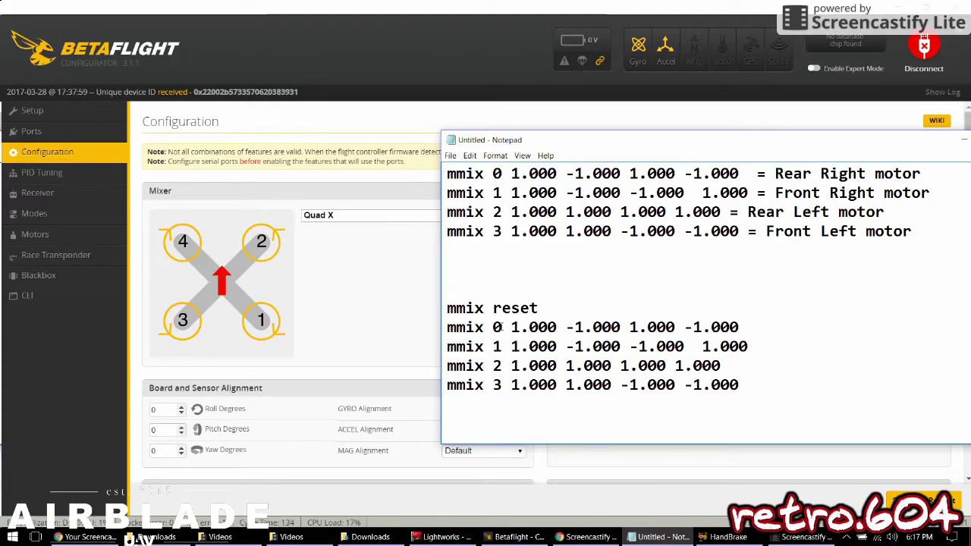
{"action": "key", "text": "BackSpace"}
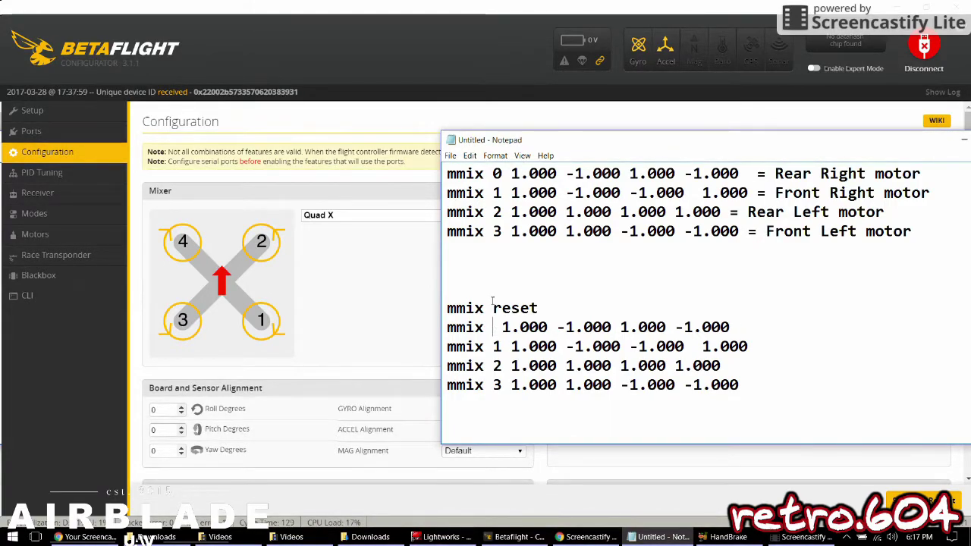
{"action": "type", "text": "1"}
{"action": "left_click", "coordinate": [502, 346]}
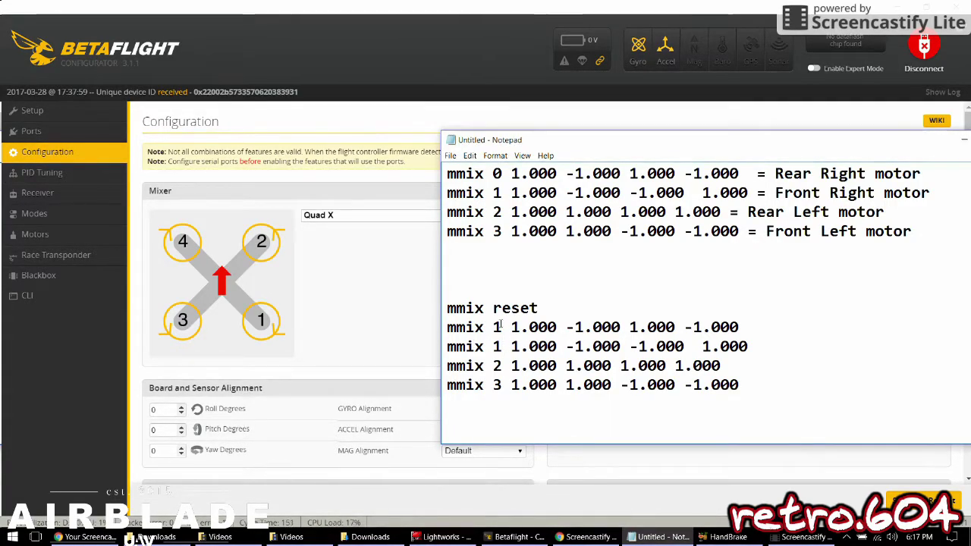
{"action": "key", "text": "BackSpace"}
{"action": "type", "text": "0"}
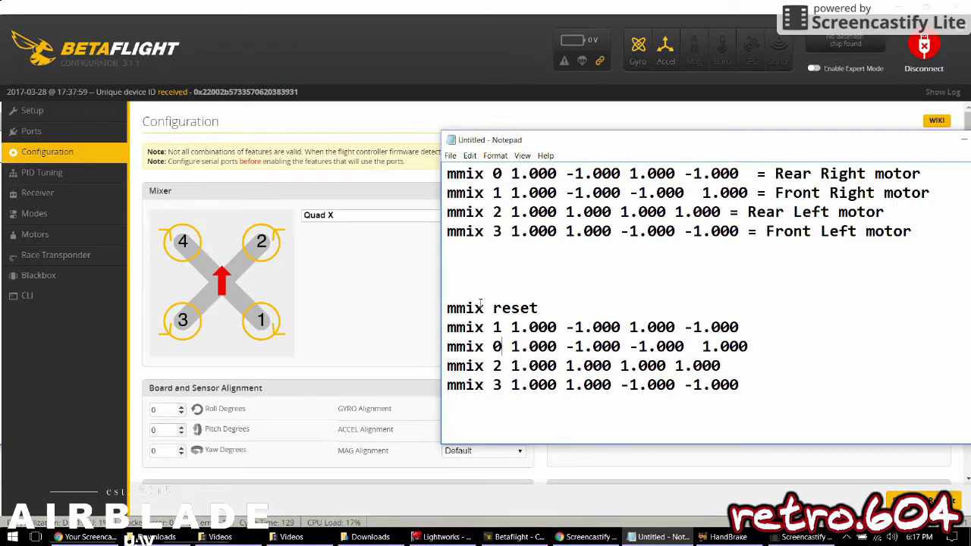
Copy the command block from mmix reset through the mmix 3 line.
{"action": "left_click_drag", "start_coordinate": [448, 309], "coordinate": [740, 385]}
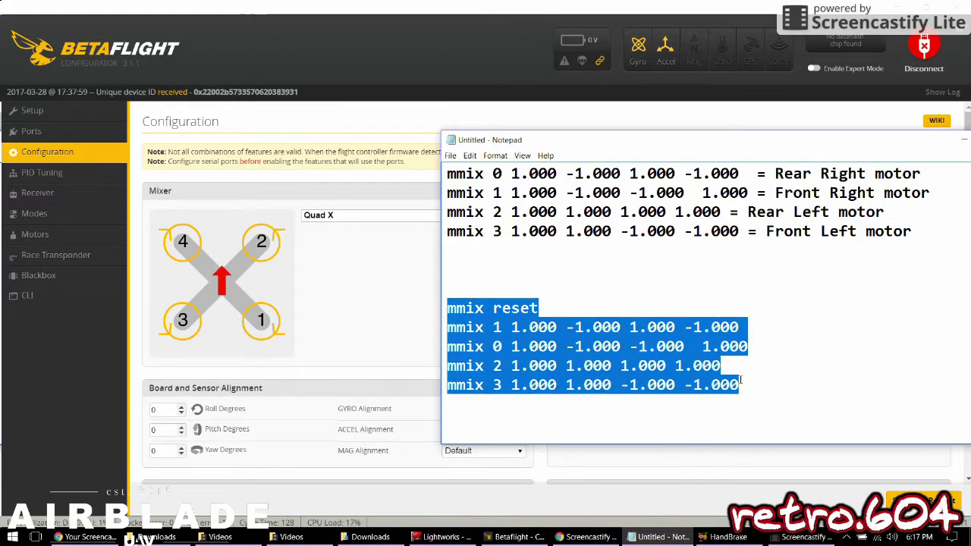
{"action": "right_click", "coordinate": [644, 353]}
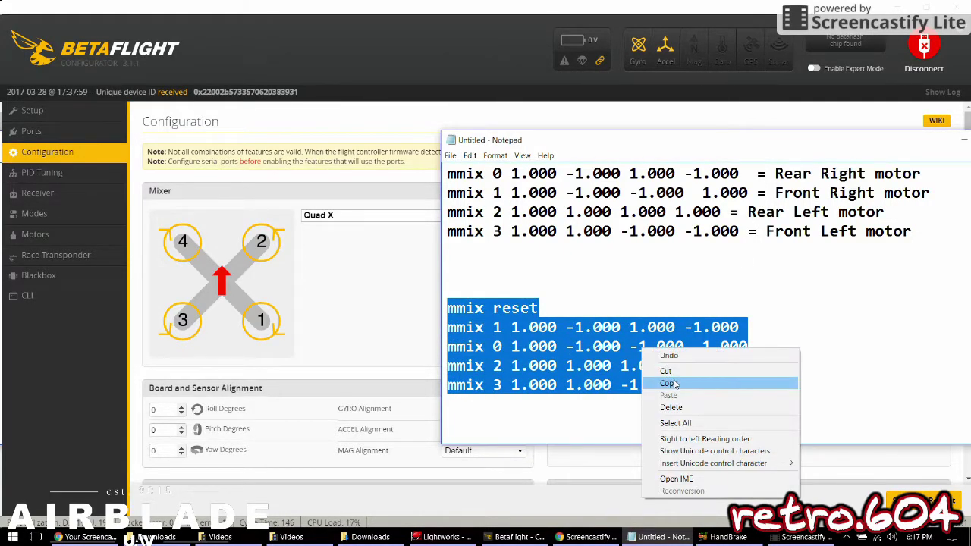
{"action": "left_click", "coordinate": [670, 381]}
Switch to Betaflight Configurator, set the mixer type to Custom, and save the configuration with a reboot.
{"action": "left_click", "coordinate": [356, 269]}
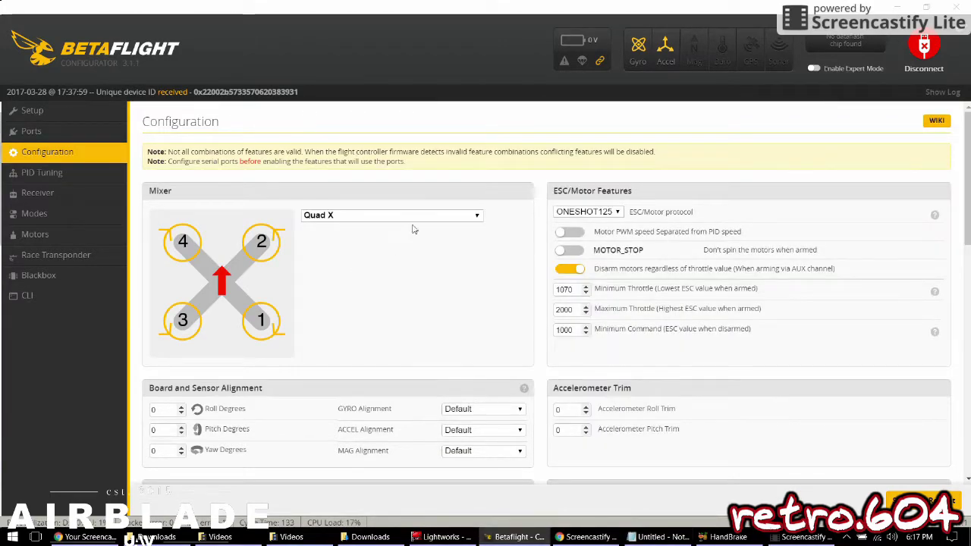
{"action": "left_click", "coordinate": [419, 216]}
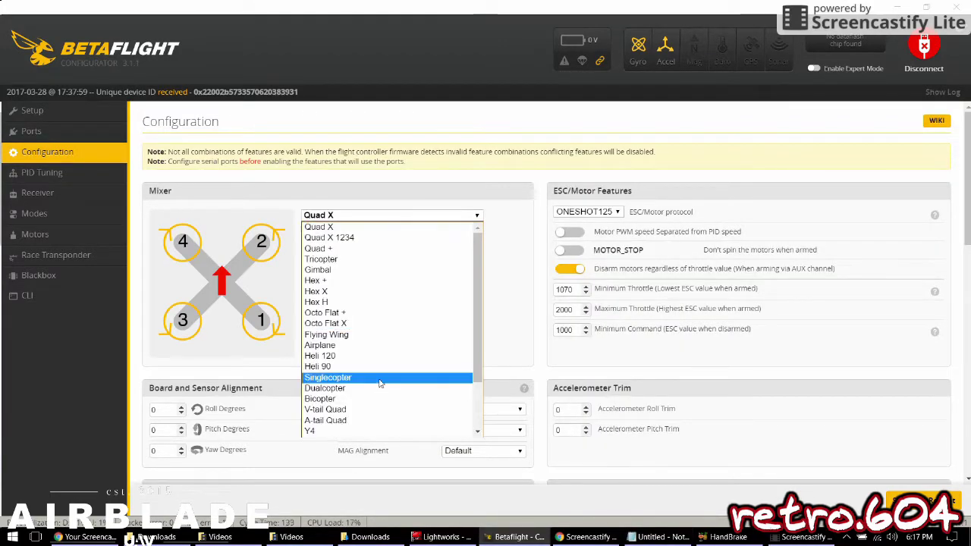
{"action": "scroll", "coordinate": [383, 380], "scroll_direction": "down", "scroll_amount": 3}
{"action": "left_click", "coordinate": [383, 410]}
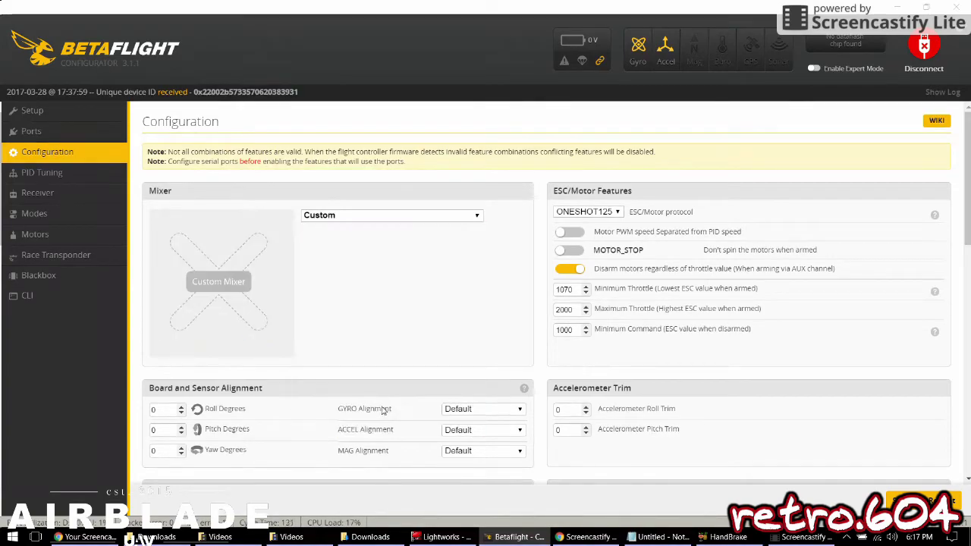
{"action": "left_click", "coordinate": [932, 499]}
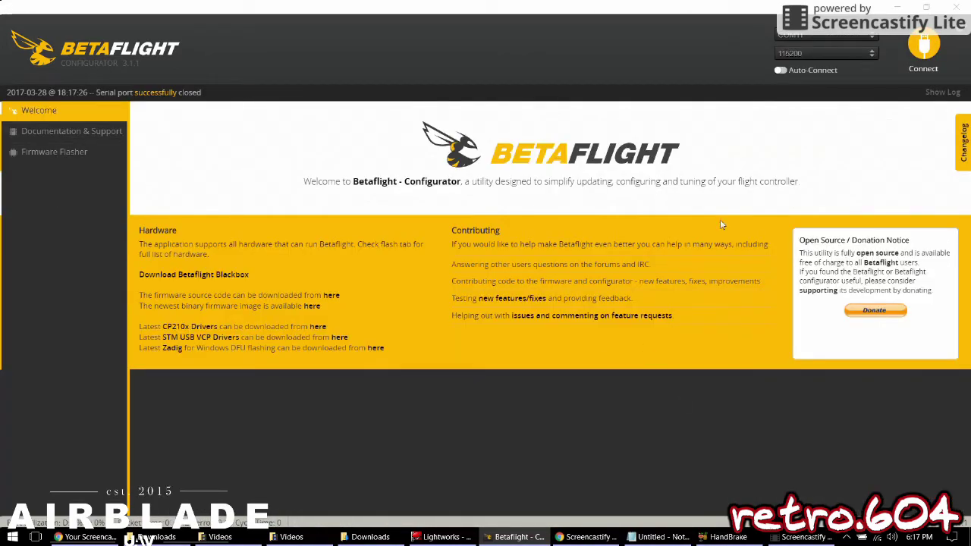
Reconnect the configurator to the flight controller.
{"action": "left_click", "coordinate": [923, 45]}
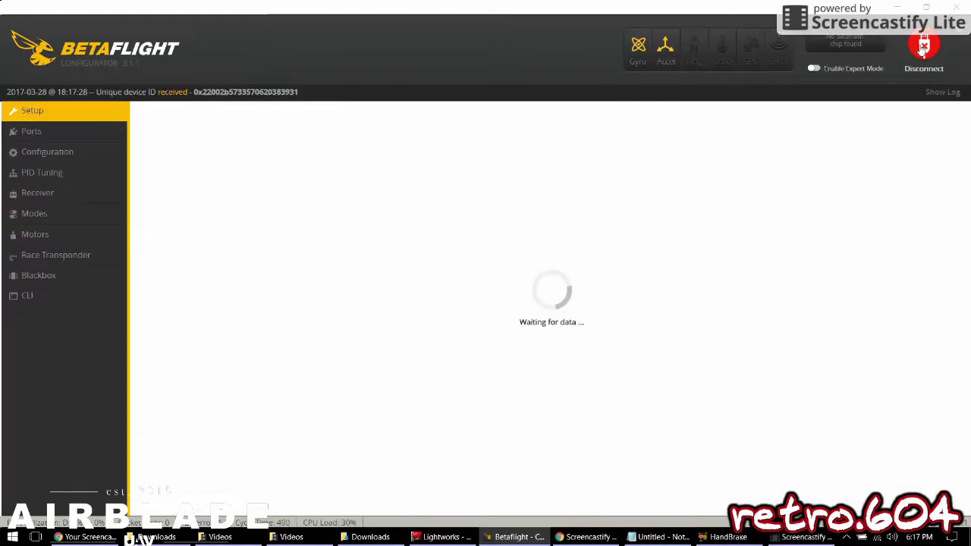
{"action": "left_click", "coordinate": [923, 45]}
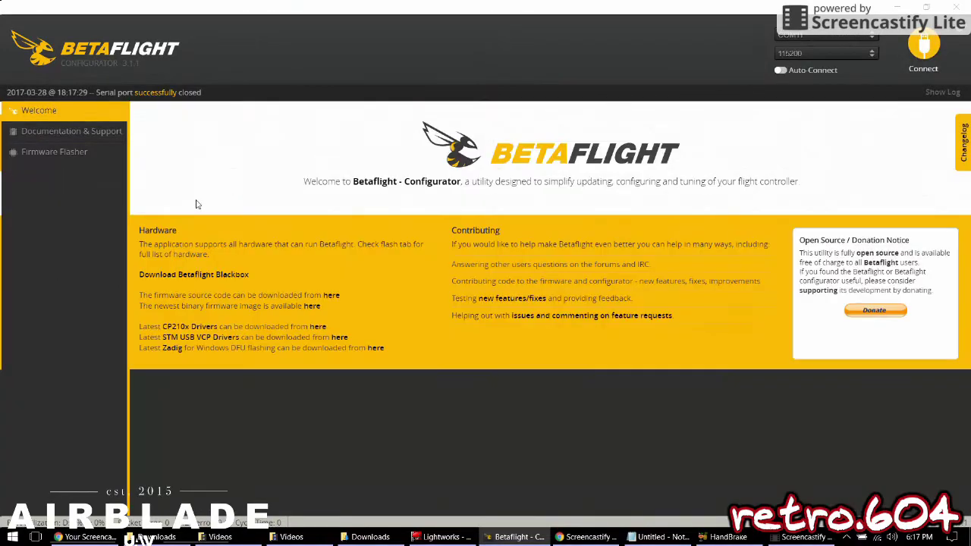
{"action": "left_click", "coordinate": [922, 47]}
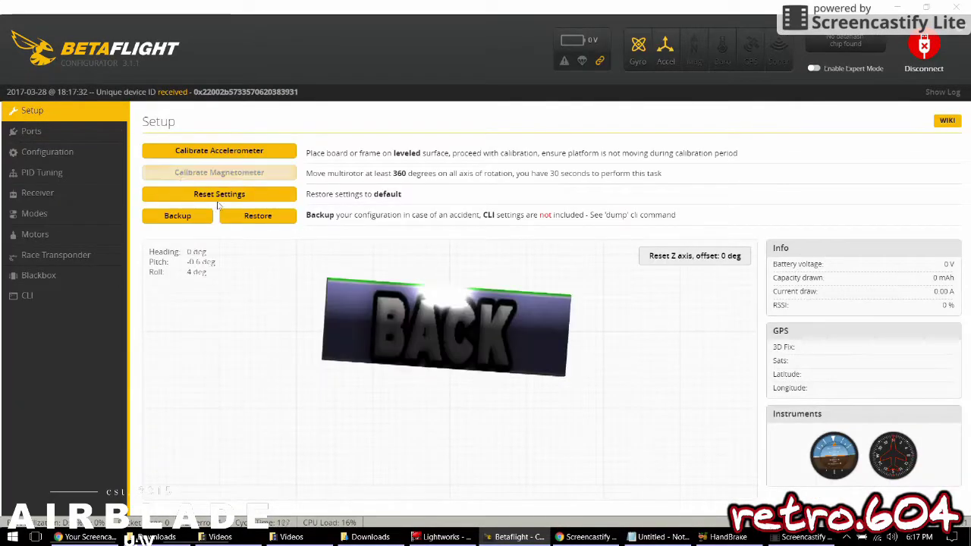
Run the copied mmix reset and mmix command block in the CLI.
{"action": "left_click", "coordinate": [49, 295]}
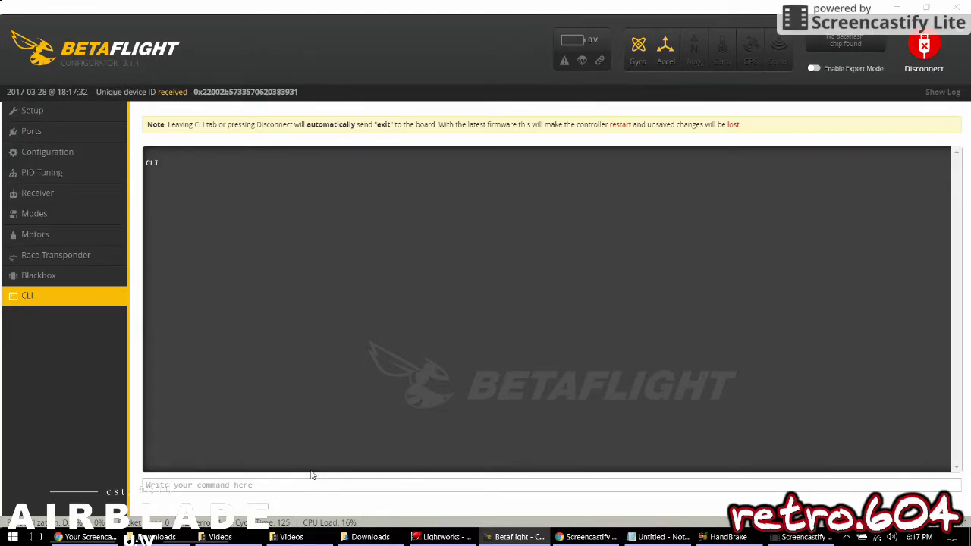
{"action": "key", "text": "ctrl+v"}
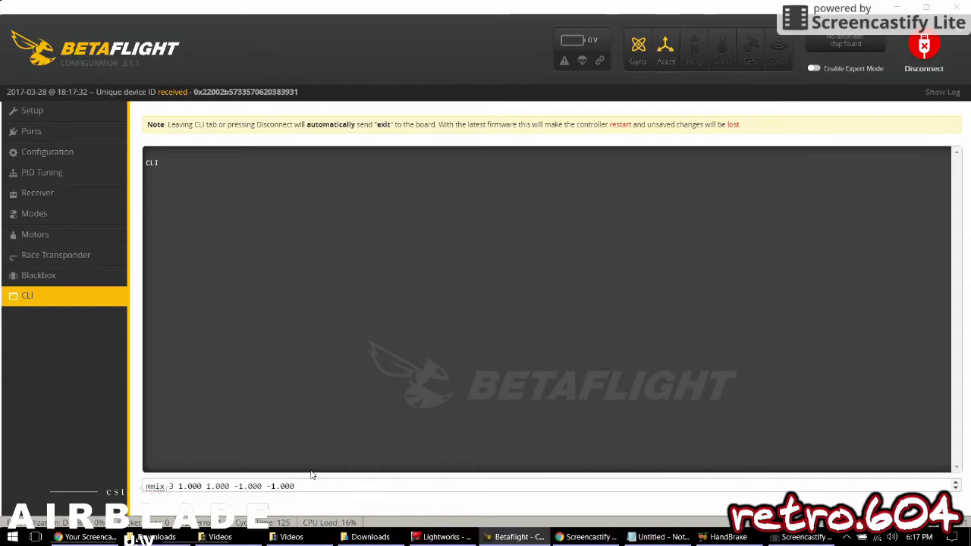
{"action": "key", "text": "Return"}
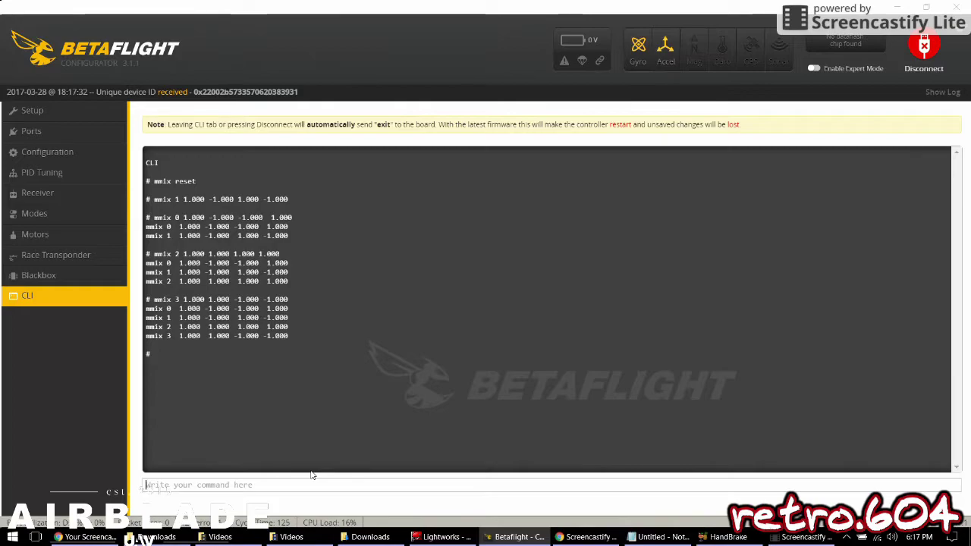
Check the resulting mmix table and store the custom motor mix with the save command.
{"action": "left_click_drag", "start_coordinate": [302, 344], "coordinate": [139, 310]}
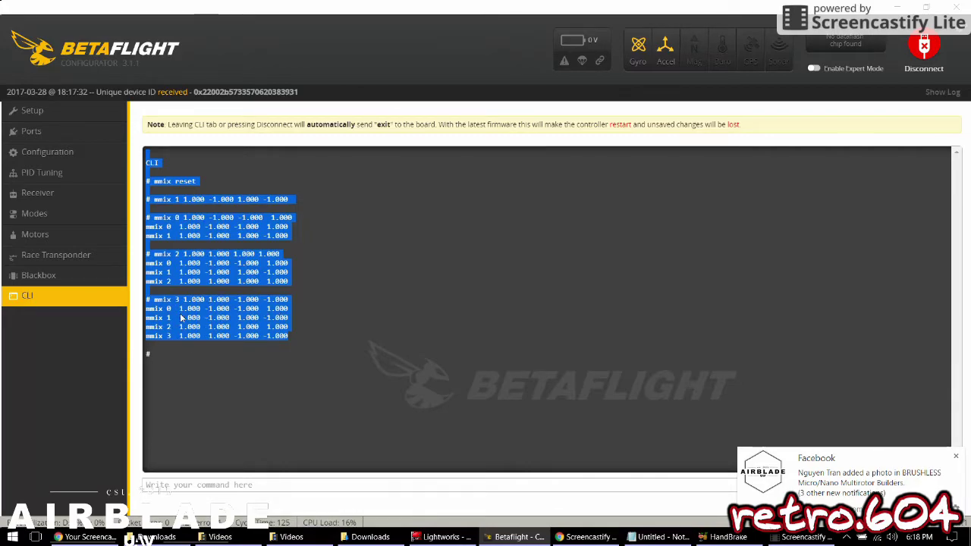
{"action": "left_click", "coordinate": [234, 481]}
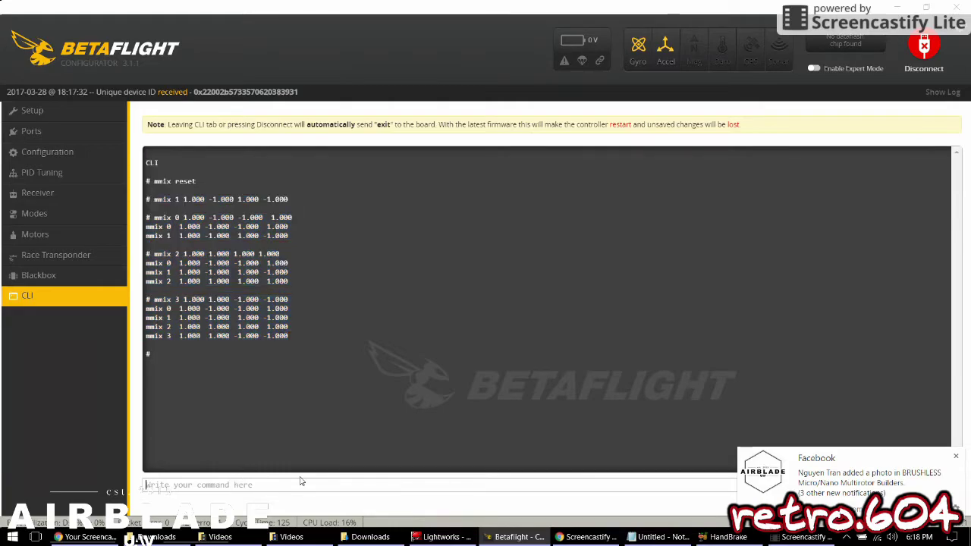
{"action": "type", "text": "save"}
{"action": "key", "text": "Return"}
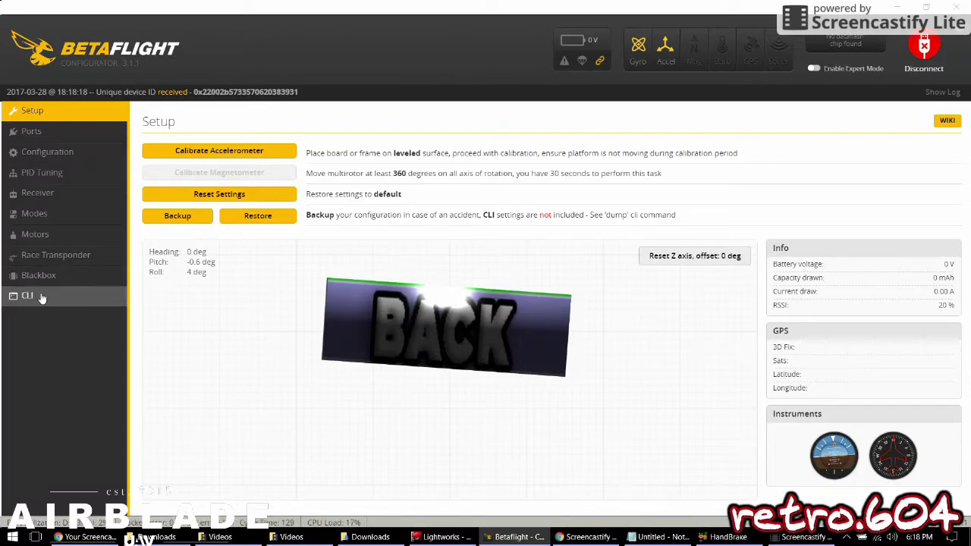
Run the dump command in the CLI and review the mixer type and mmix entries in its output.
{"action": "left_click", "coordinate": [30, 296]}
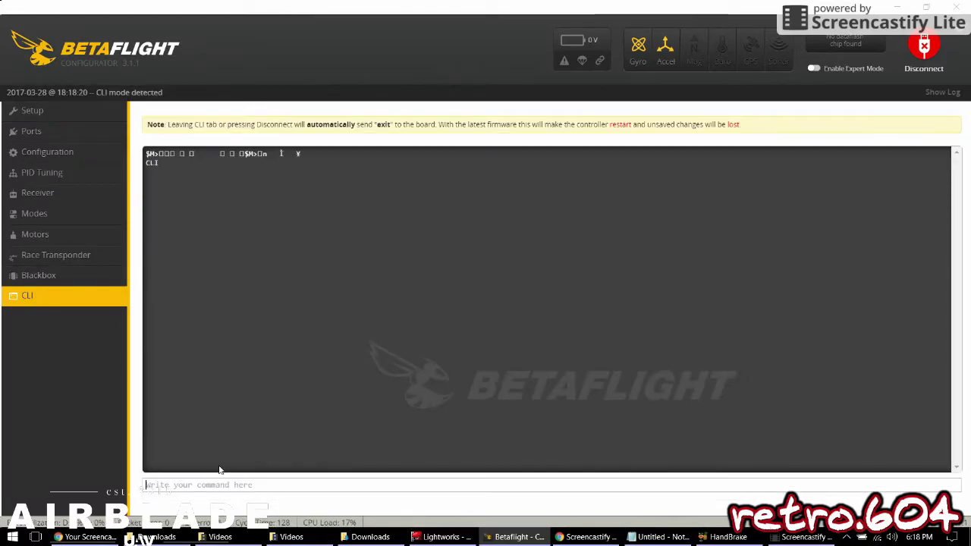
{"action": "type", "text": "dump"}
{"action": "key", "text": "Return"}
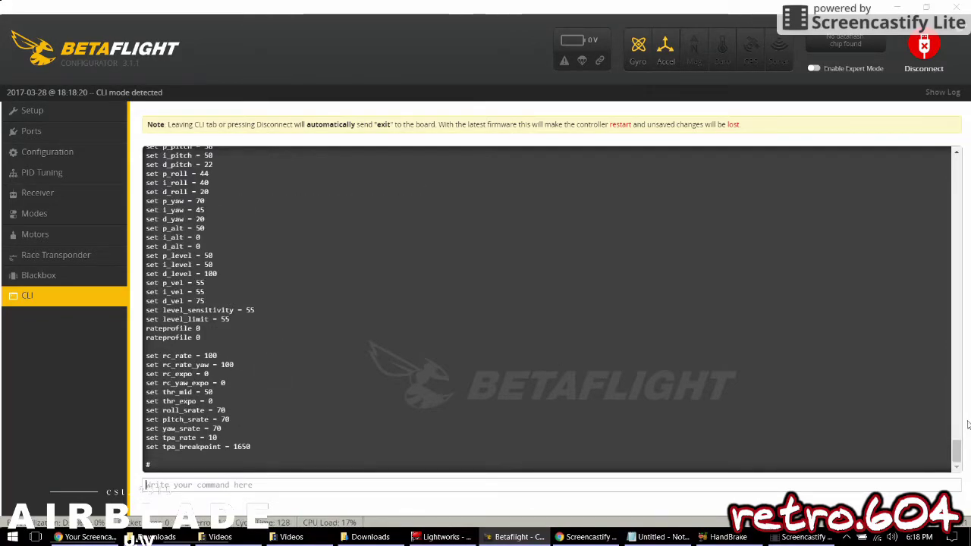
{"action": "left_click_drag", "start_coordinate": [960, 449], "coordinate": [961, 198]}
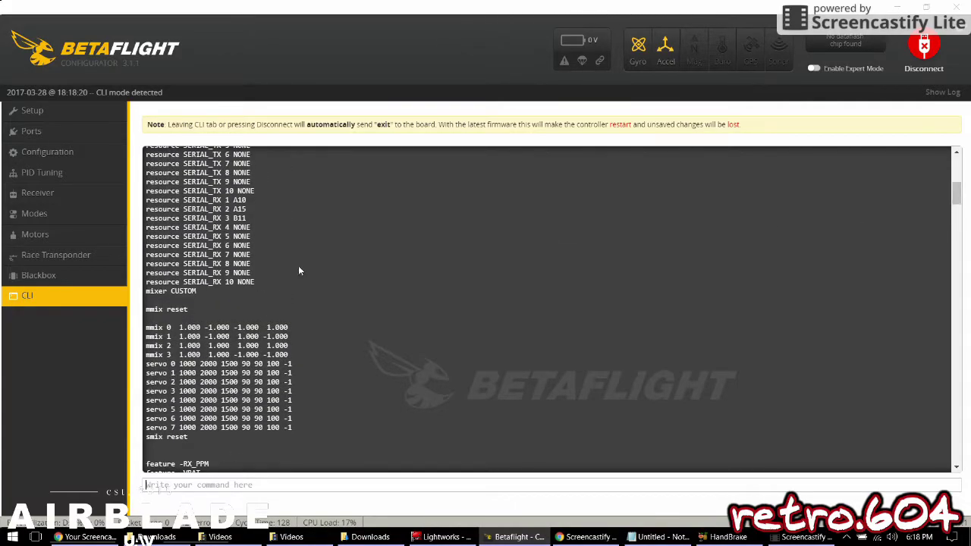
{"action": "scroll", "coordinate": [216, 309], "scroll_direction": "down", "scroll_amount": 3}
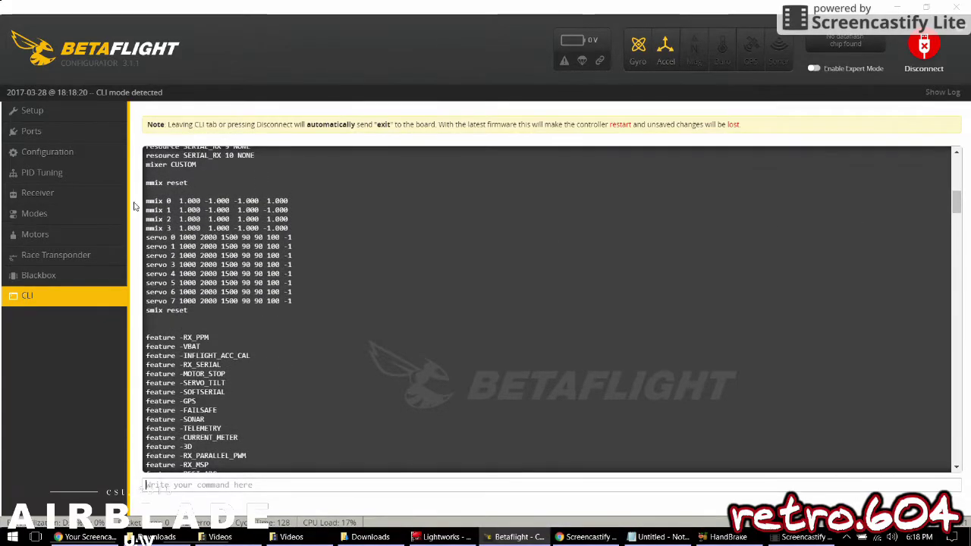
{"action": "left_click_drag", "start_coordinate": [289, 230], "coordinate": [143, 203]}
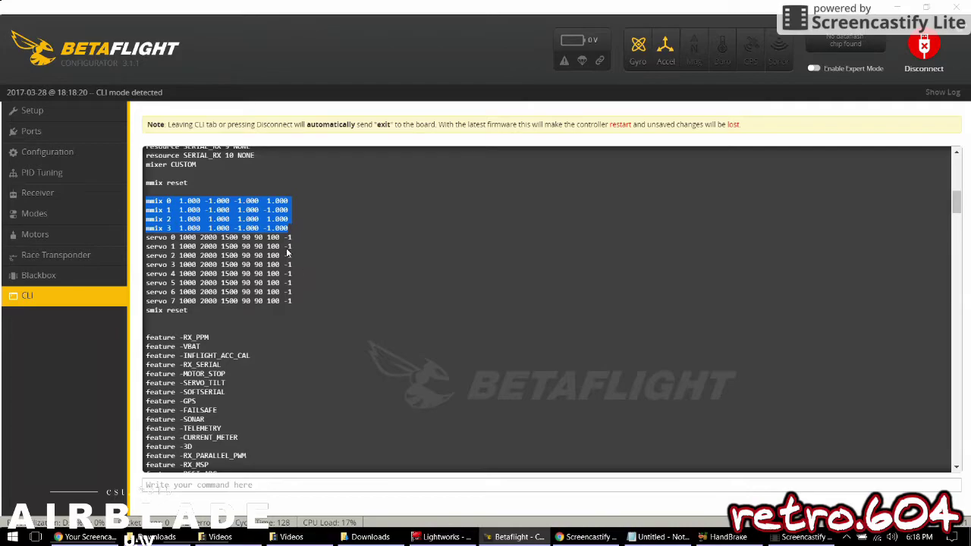
{"action": "scroll", "coordinate": [289, 248], "scroll_direction": "up", "scroll_amount": 3}
{"action": "scroll", "coordinate": [288, 247], "scroll_direction": "down", "scroll_amount": 3}
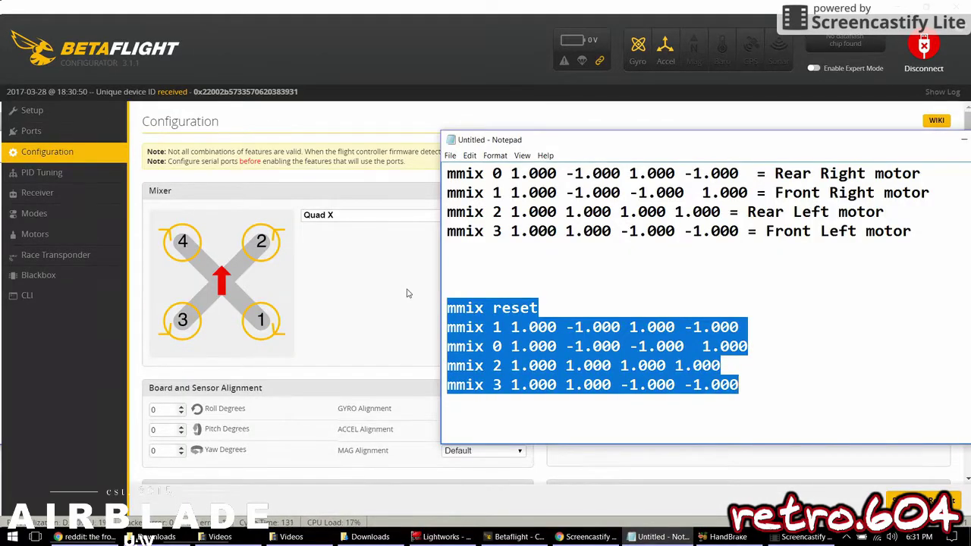
Duplicate the mmix 0 line from the Notepad command block onto a new line below mmix 3.
{"action": "left_click", "coordinate": [577, 273]}
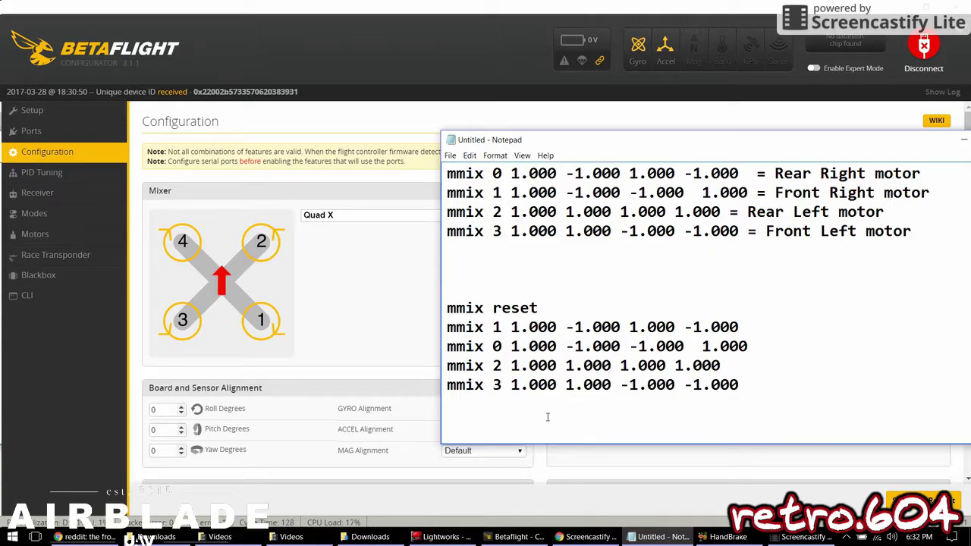
{"action": "left_click", "coordinate": [447, 328]}
{"action": "left_click_drag", "start_coordinate": [447, 346], "coordinate": [753, 346]}
{"action": "key", "text": "ctrl+c"}
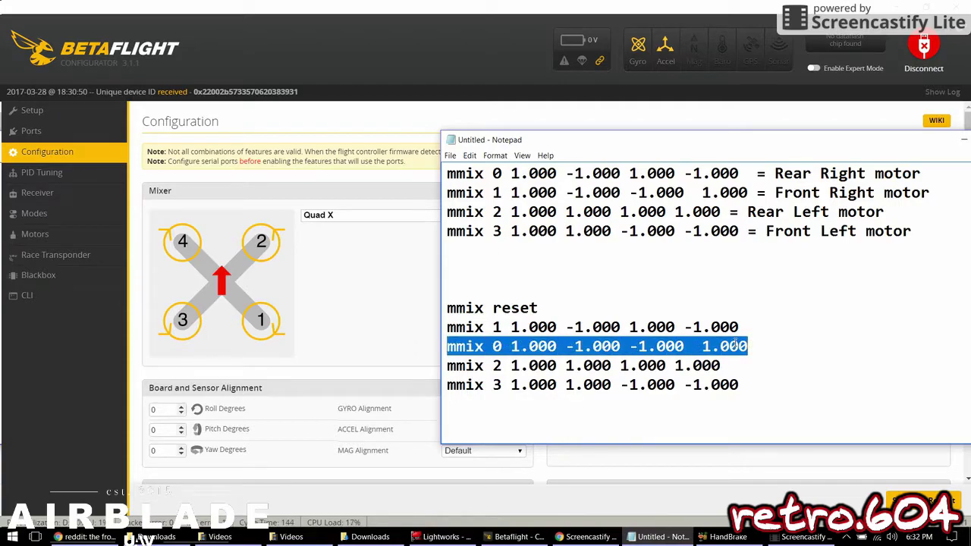
{"action": "left_click", "coordinate": [744, 385]}
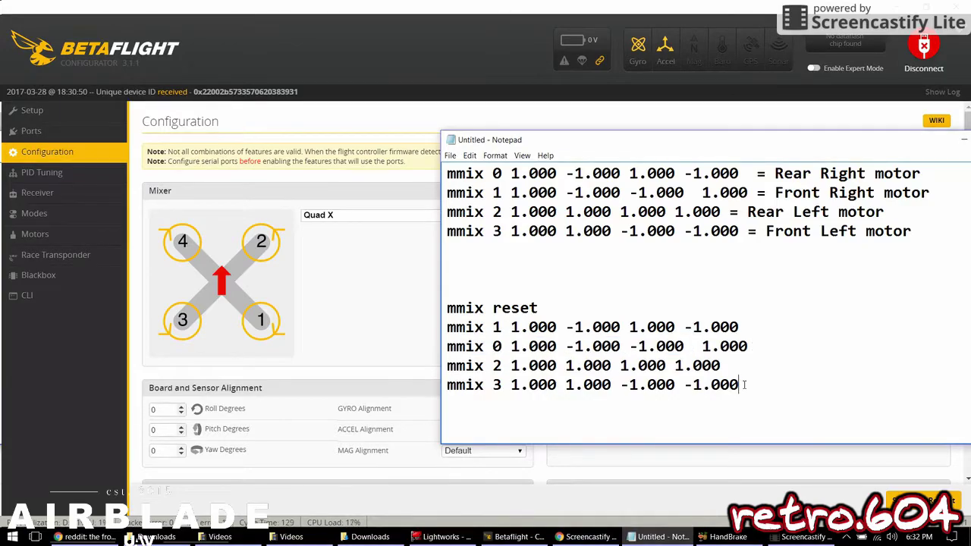
{"action": "key", "text": "Return"}
{"action": "key", "text": "ctrl+v"}
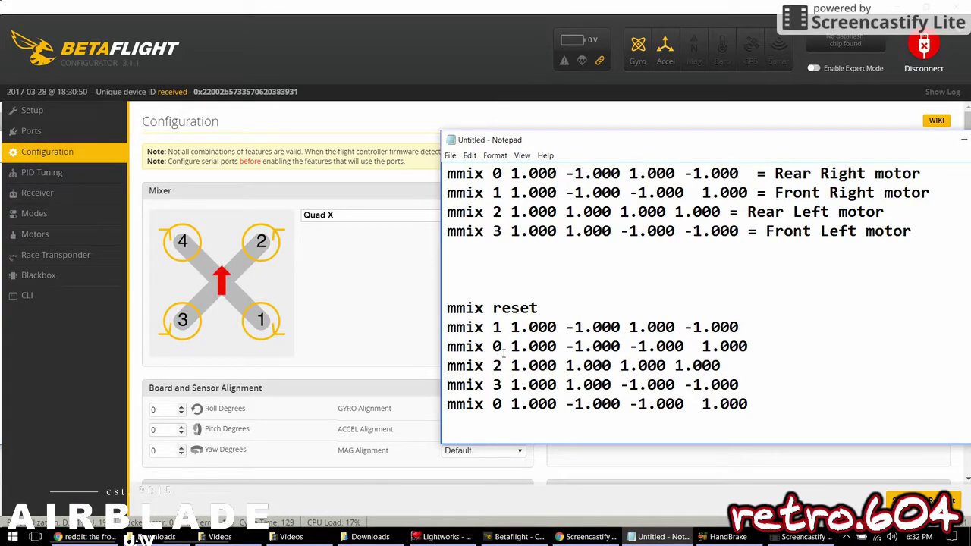
Change the motor number of the duplicated last line to 4, making it mmix 4.
{"action": "left_click", "coordinate": [504, 402]}
{"action": "key", "text": "BackSpace"}
{"action": "type", "text": "4"}
{"action": "left_click_drag", "start_coordinate": [448, 406], "coordinate": [501, 413]}
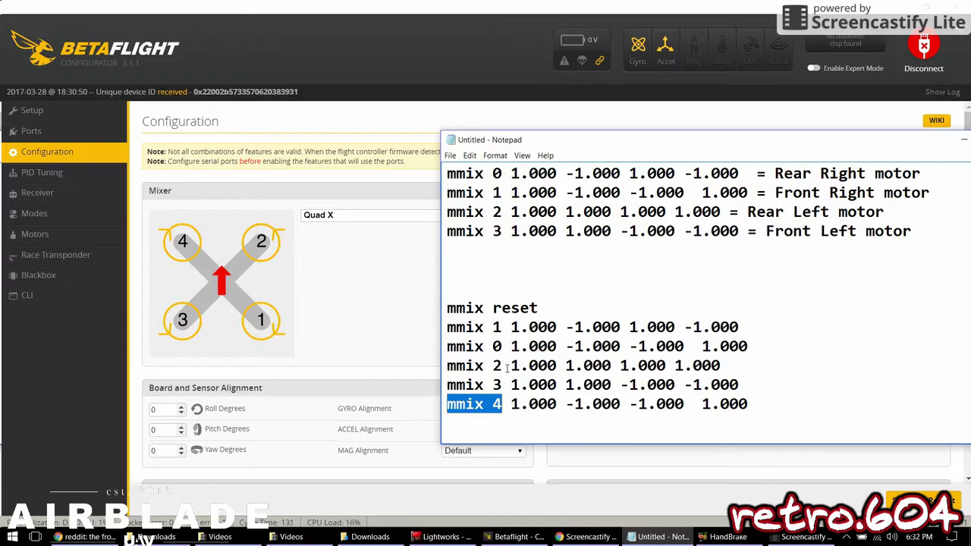
{"action": "left_click", "coordinate": [501, 403]}
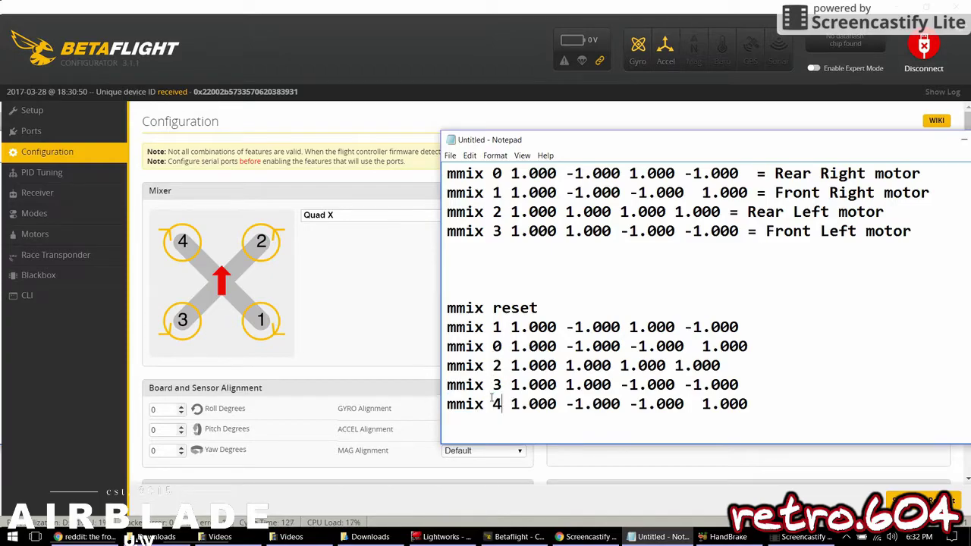
Renumber the first two lines below mmix reset so the rear right motor is mmix 0 and the front right is mmix 1.
{"action": "left_click", "coordinate": [508, 343]}
{"action": "key", "text": "BackSpace"}
{"action": "type", "text": "1"}
{"action": "left_click", "coordinate": [501, 327]}
{"action": "key", "text": "BackSpace"}
{"action": "type", "text": "0"}
Replace the last three values of the mmix 1 line below mmix reset with 0 0 0, keeping its 1.000 throttle value.
{"action": "left_click_drag", "start_coordinate": [448, 346], "coordinate": [566, 346]}
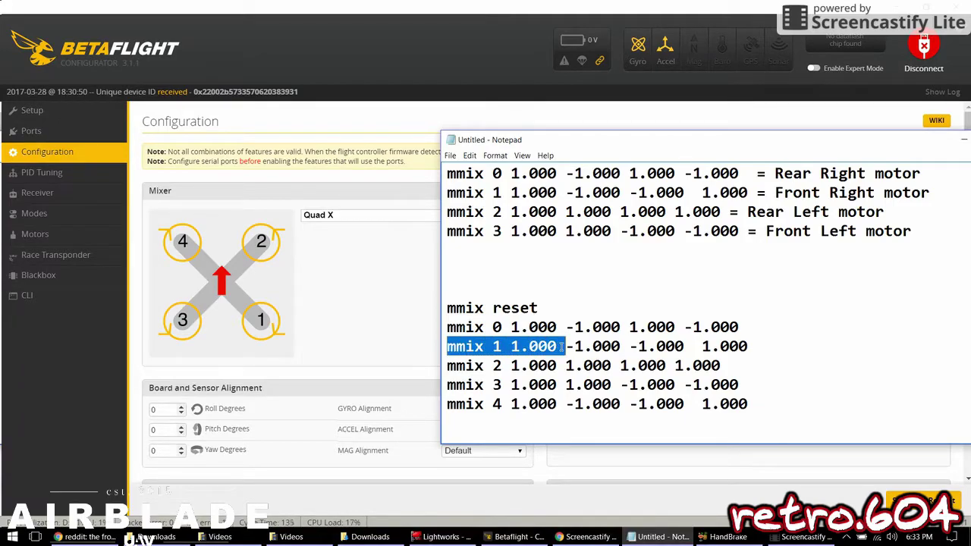
{"action": "left_click", "coordinate": [529, 346]}
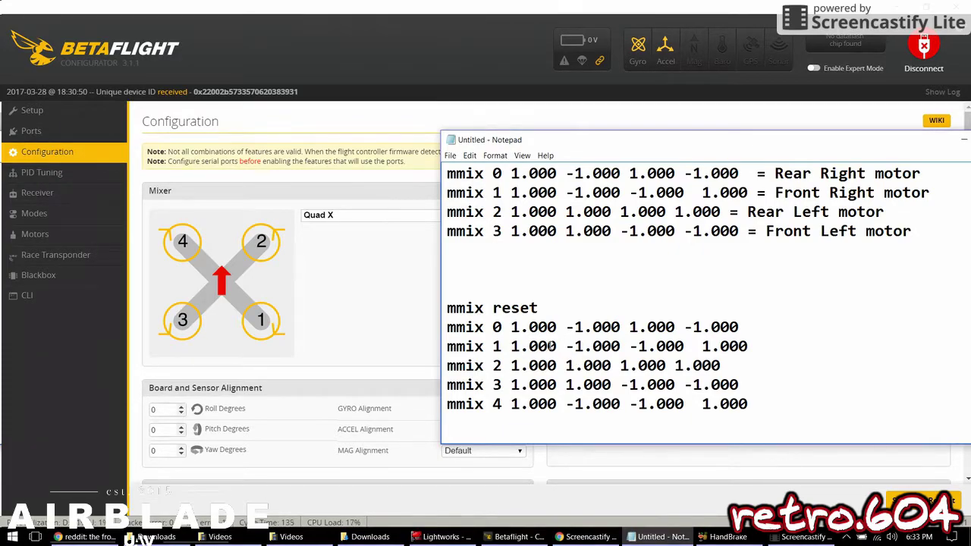
{"action": "left_click_drag", "start_coordinate": [567, 346], "coordinate": [748, 346]}
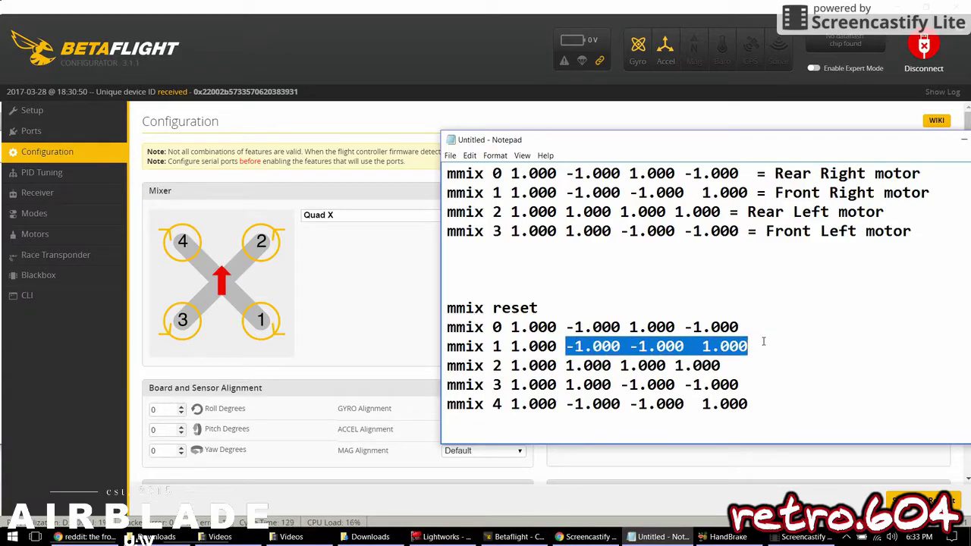
{"action": "type", "text": "0 0 0"}
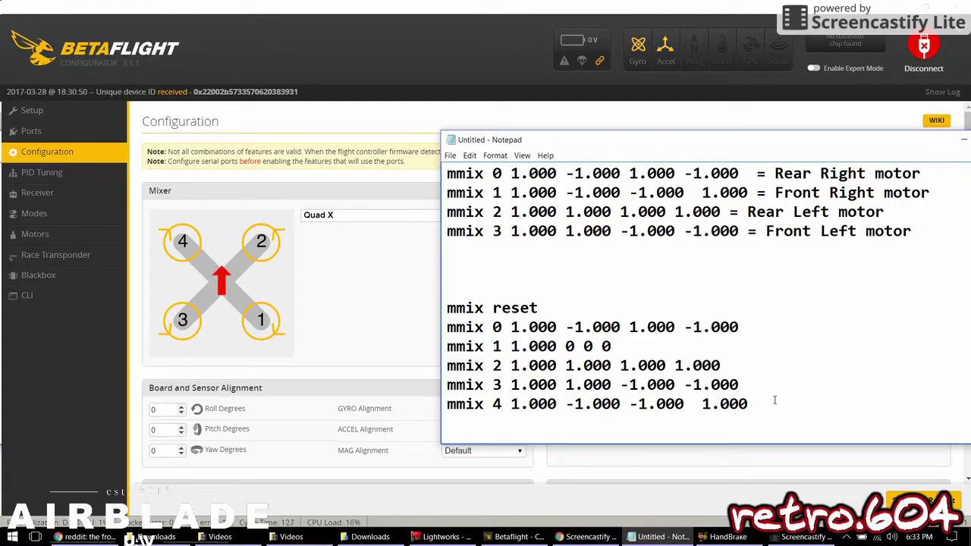
Copy the command block from mmix reset through the mmix 4 line in Notepad.
{"action": "left_click_drag", "start_coordinate": [769, 406], "coordinate": [393, 313]}
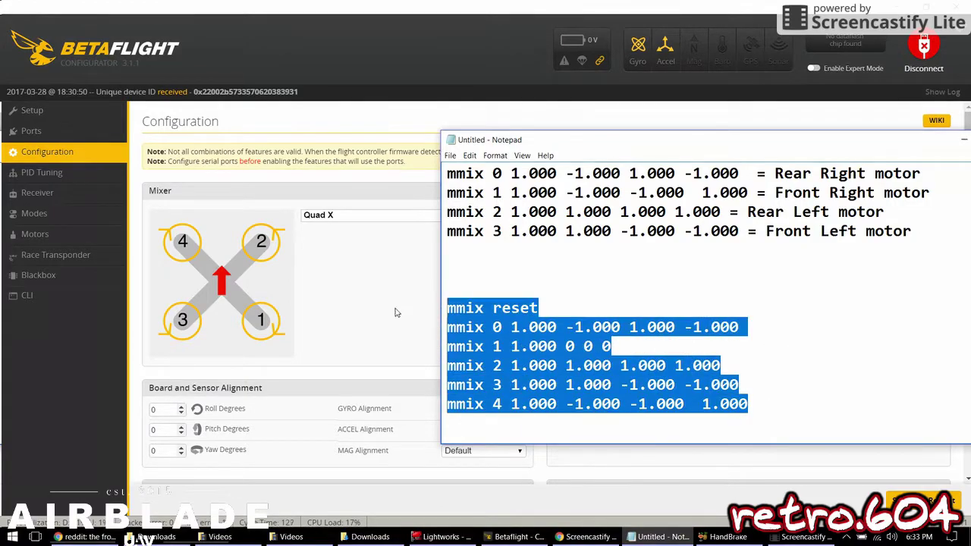
{"action": "right_click", "coordinate": [498, 335]}
{"action": "left_click", "coordinate": [525, 371]}
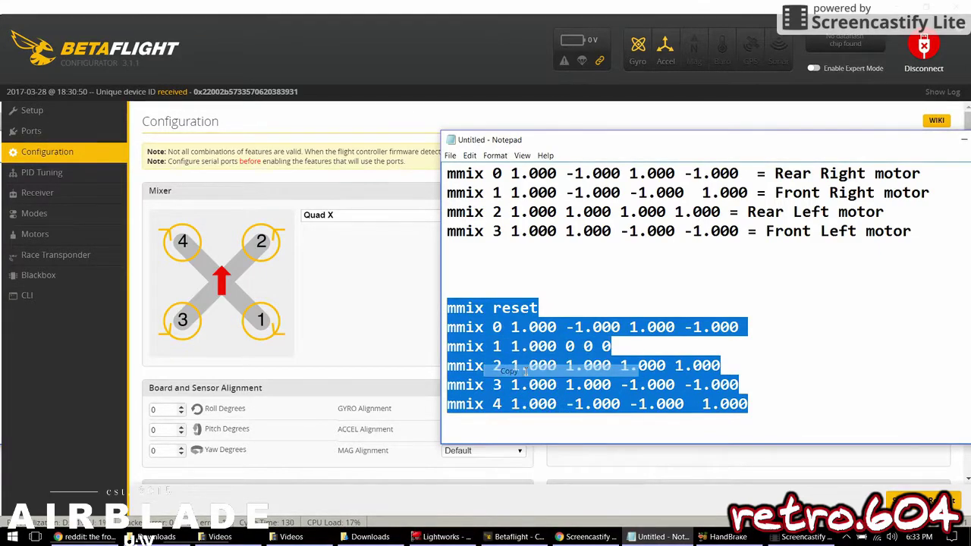
Switch to Betaflight, set the mixer type to Custom, save with a reboot, and reconnect to the flight controller.
{"action": "left_click", "coordinate": [379, 216]}
{"action": "scroll", "coordinate": [382, 379], "scroll_direction": "down", "scroll_amount": 2}
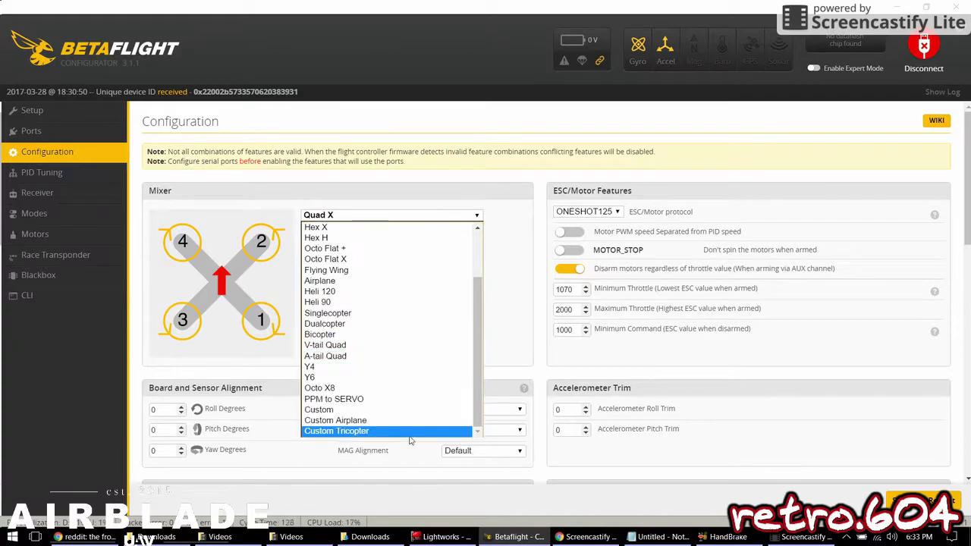
{"action": "left_click", "coordinate": [402, 410]}
{"action": "left_click", "coordinate": [894, 498]}
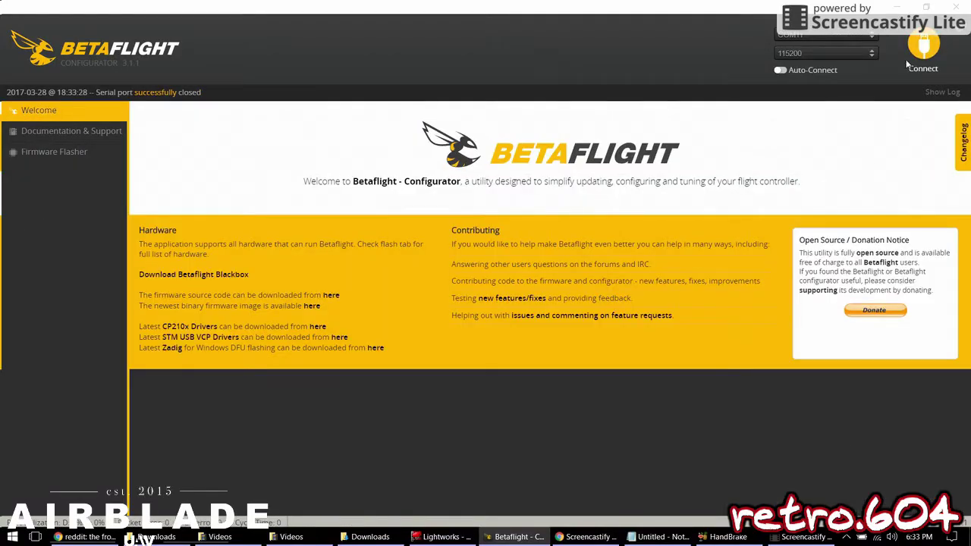
{"action": "left_click", "coordinate": [921, 49]}
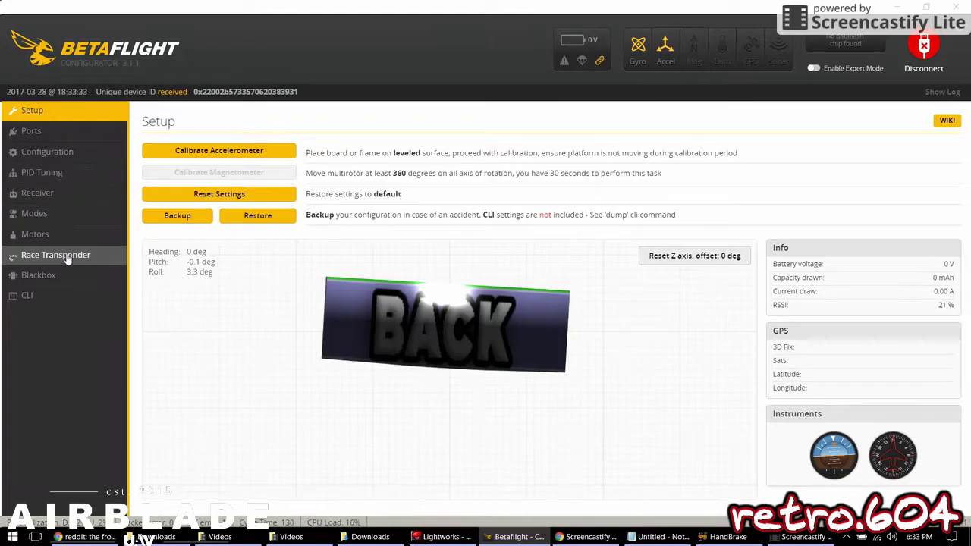
Run the copied mmix commands in the CLI and store the five-motor mix with the save command.
{"action": "left_click", "coordinate": [63, 294]}
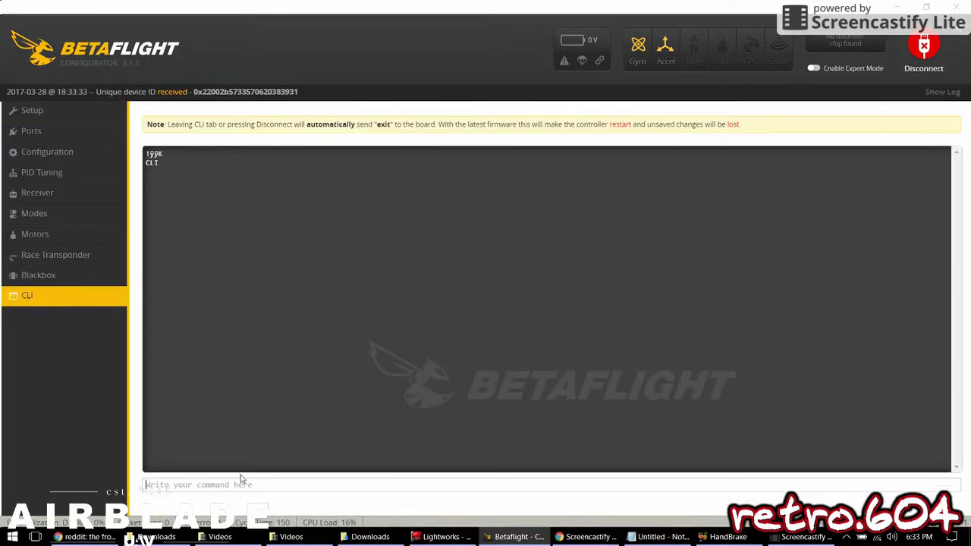
{"action": "key", "text": "ctrl+v"}
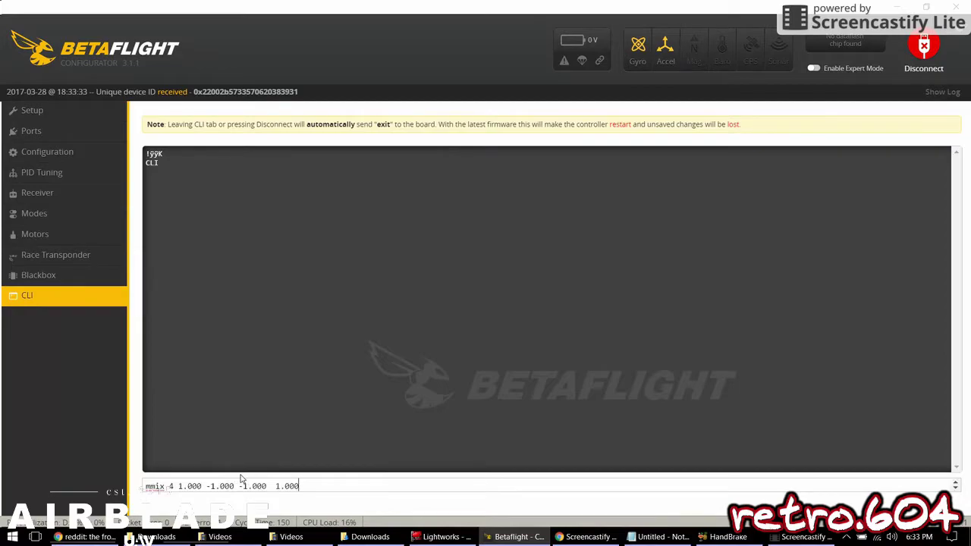
{"action": "key", "text": "Return"}
{"action": "type", "text": "save"}
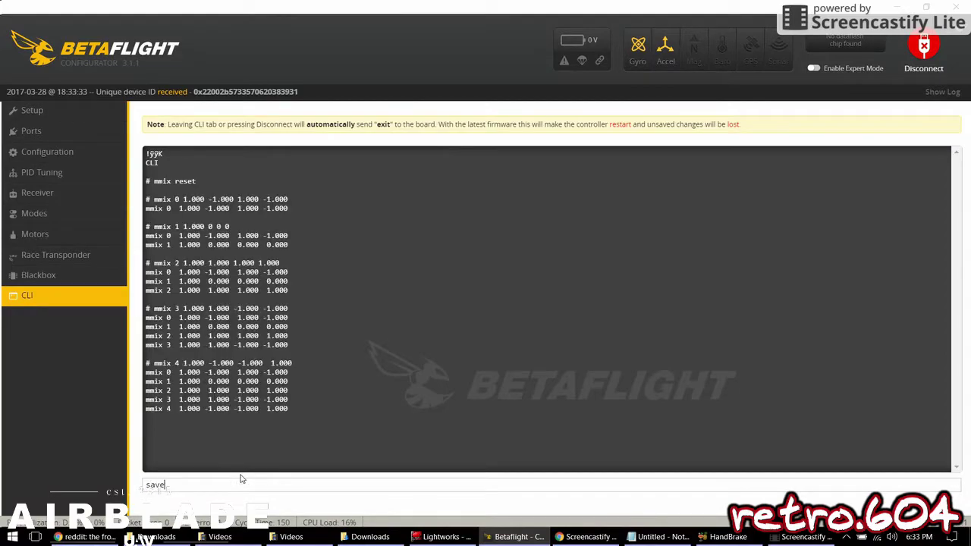
{"action": "key", "text": "Return"}
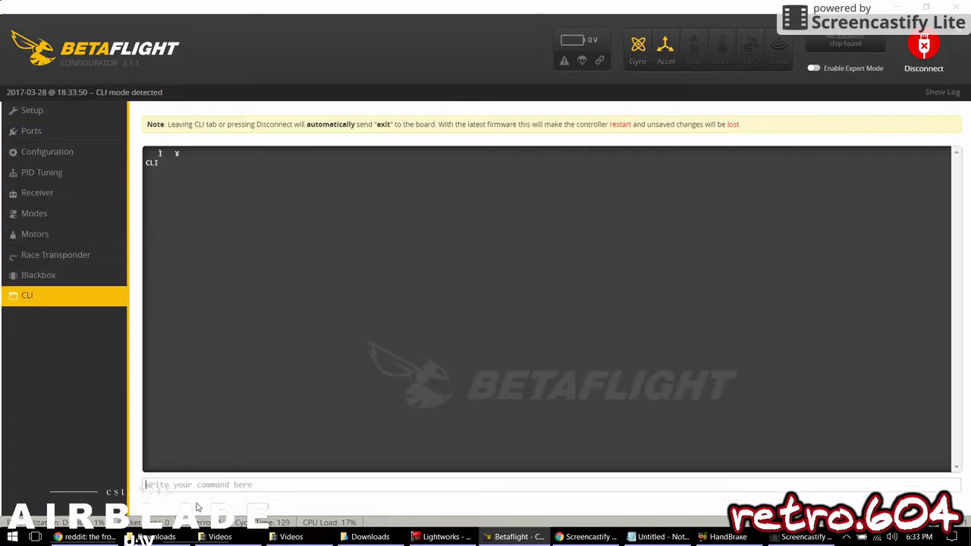
Run the dump command in the CLI and review the mixer type and the mmix 0 to mmix 4 entries.
{"action": "type", "text": "dump"}
{"action": "key", "text": "Return"}
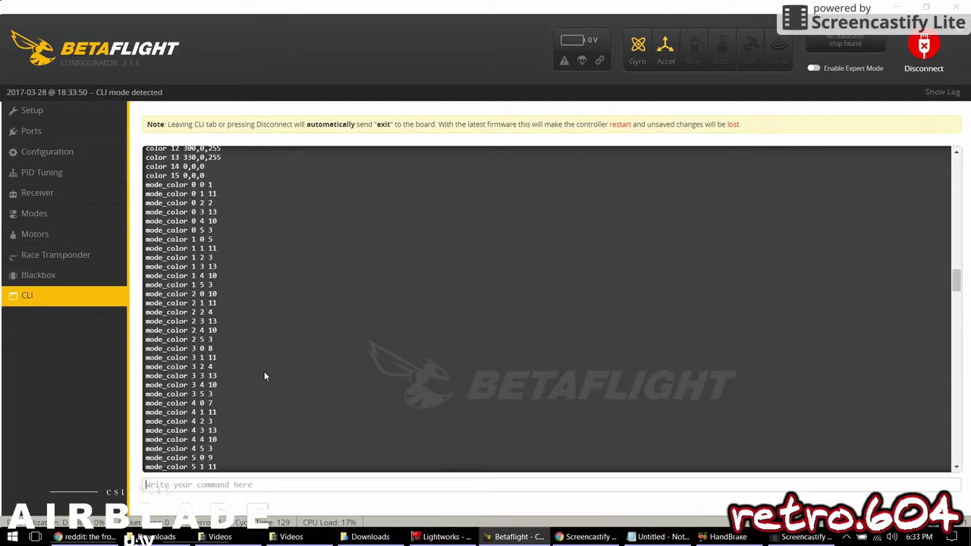
{"action": "scroll", "coordinate": [235, 379], "scroll_direction": "up", "scroll_amount": 20}
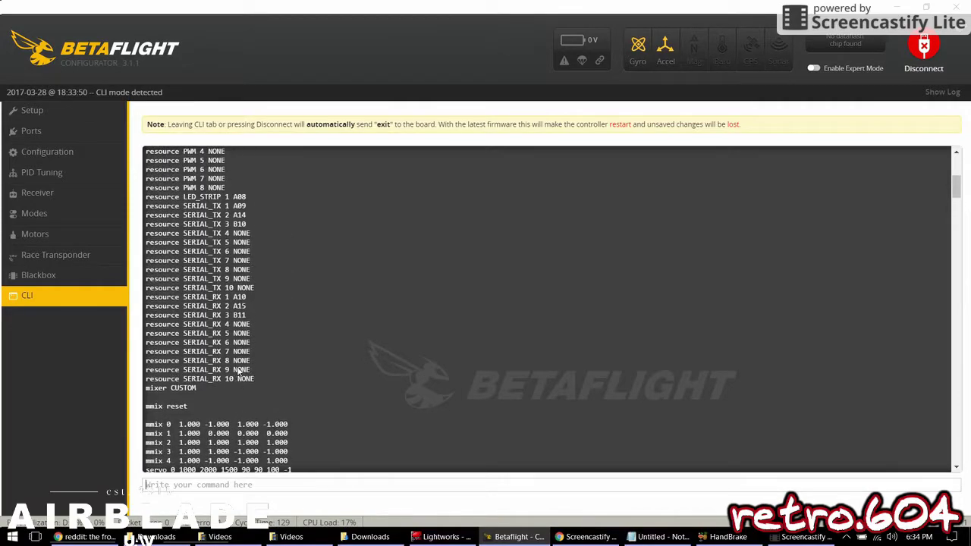
{"action": "scroll", "coordinate": [239, 371], "scroll_direction": "down", "scroll_amount": 2}
{"action": "scroll", "coordinate": [231, 417], "scroll_direction": "down", "scroll_amount": 20}
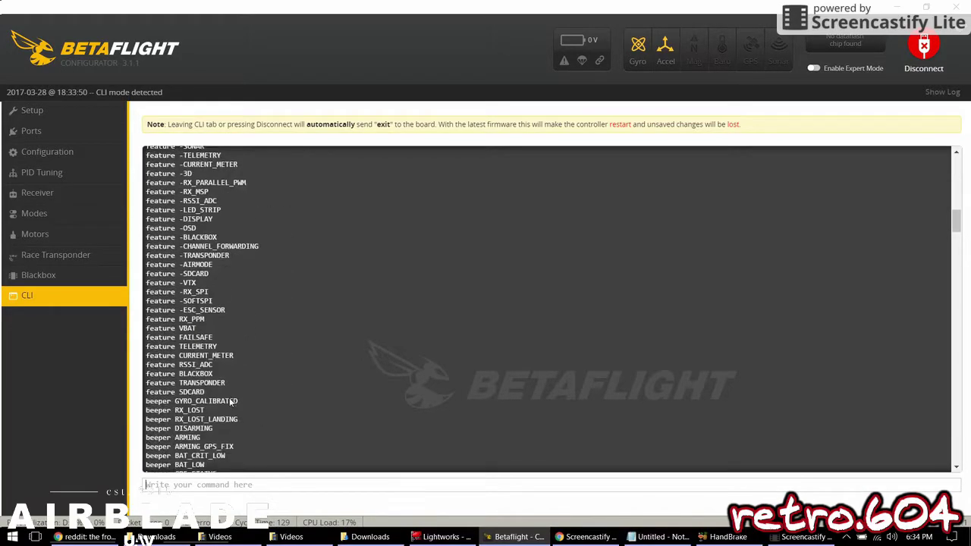
Reconnect to the flight controller and check which motor outputs are active in the Motors view.
{"action": "left_click", "coordinate": [60, 242]}
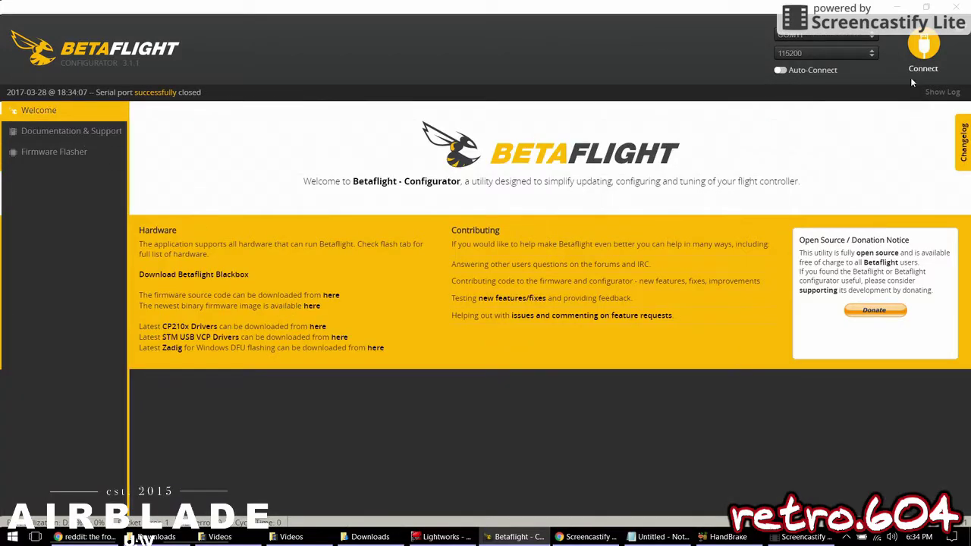
{"action": "left_click", "coordinate": [926, 7]}
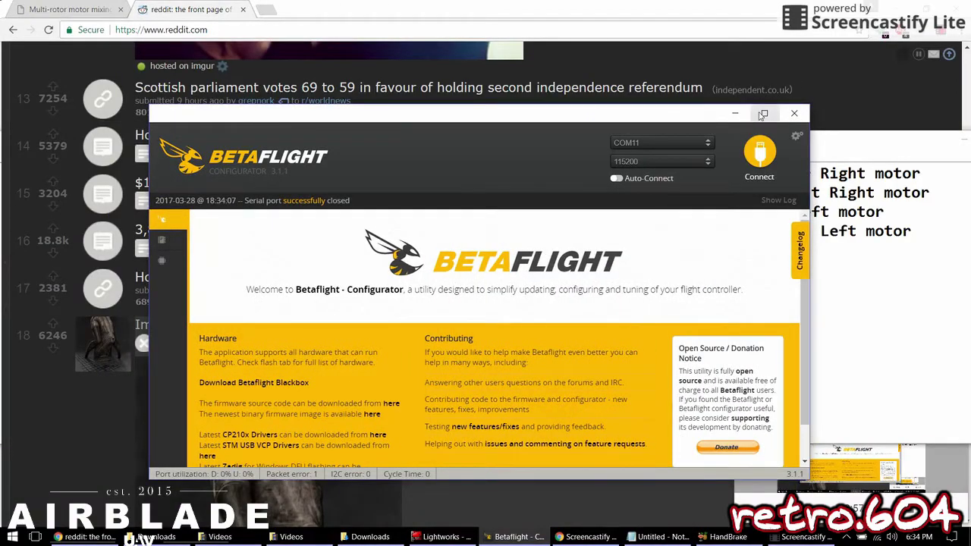
{"action": "left_click", "coordinate": [764, 114]}
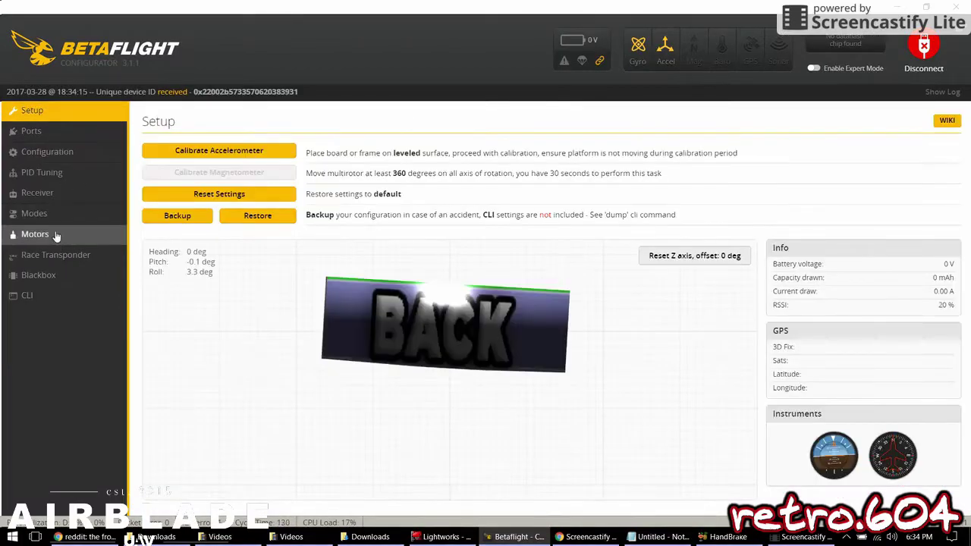
{"action": "left_click", "coordinate": [61, 234]}
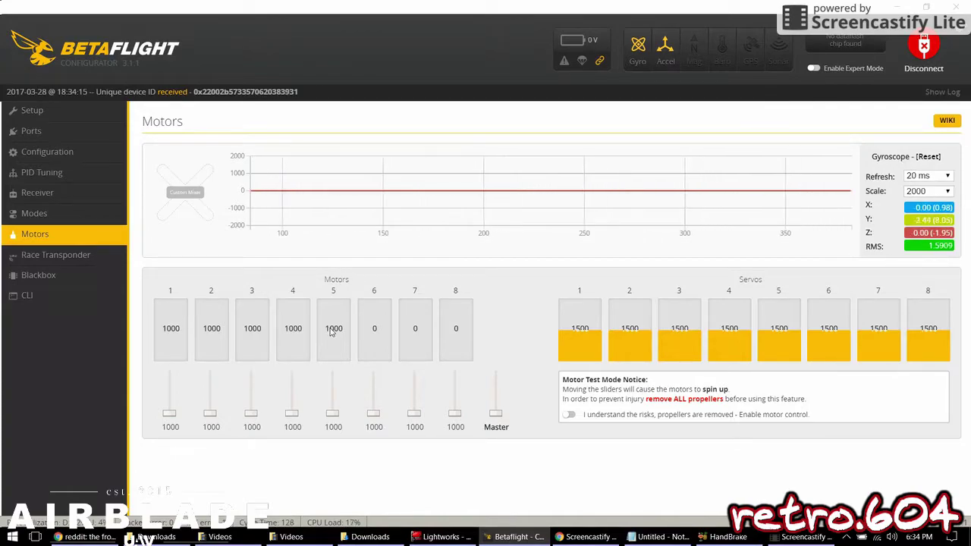
{"action": "left_click", "coordinate": [30, 111]}
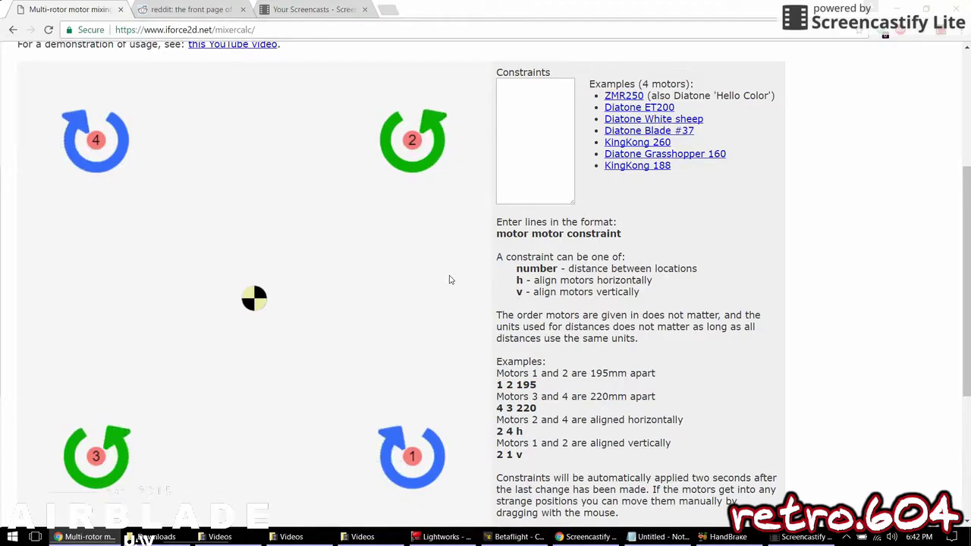
Rearrange the motors in the iforce2d mixer calculator so rear motors 3 and 1 sit closer together than front motors 4 and 2.
{"action": "left_click", "coordinate": [282, 29]}
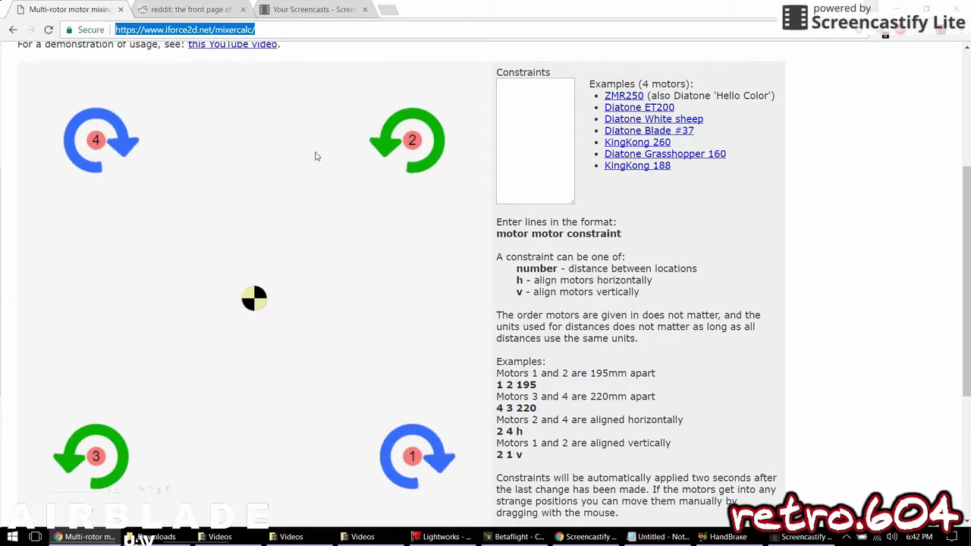
{"action": "left_click", "coordinate": [306, 200]}
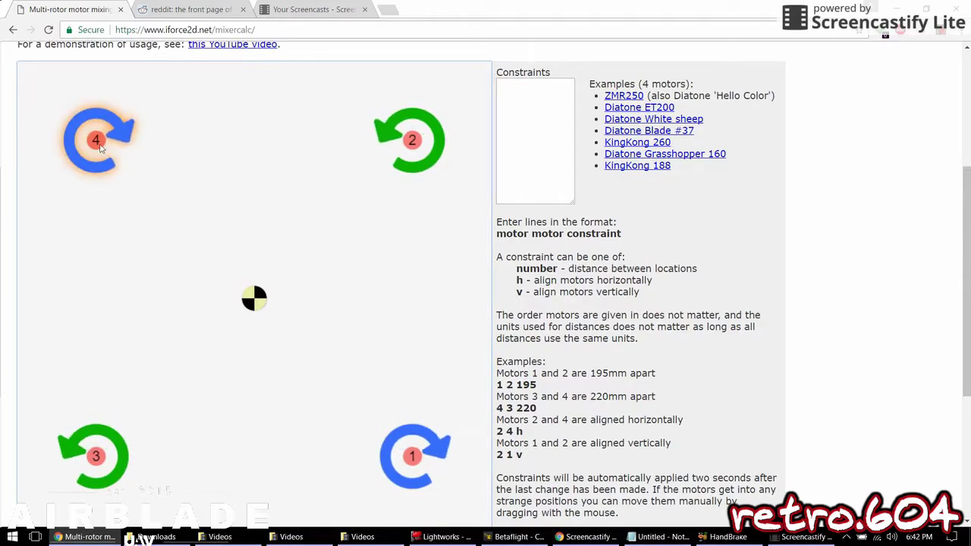
{"action": "mouse_move", "coordinate": [94, 142]}
{"action": "left_mouse_down"}
{"action": "mouse_move", "coordinate": [182, 252]}
{"action": "mouse_move", "coordinate": [108, 154]}
{"action": "left_mouse_up"}
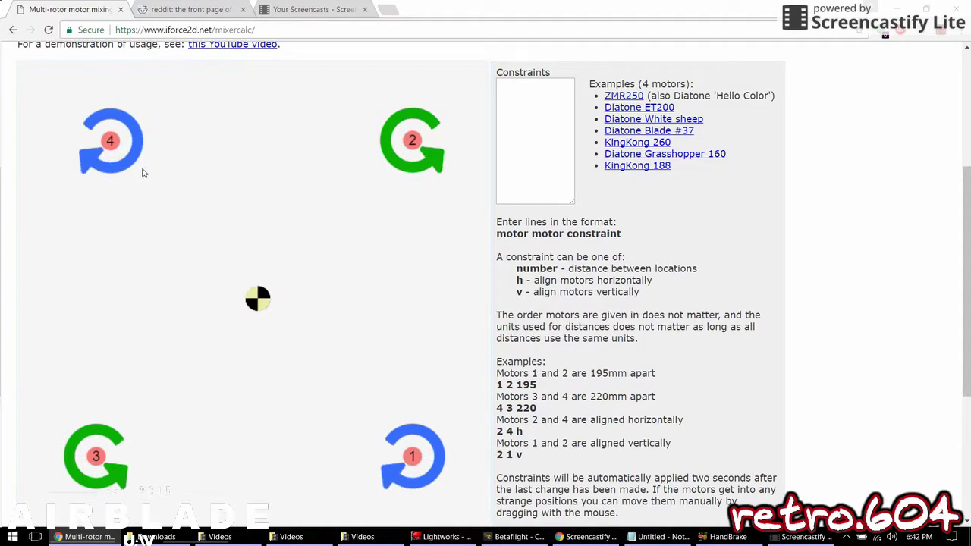
{"action": "mouse_move", "coordinate": [94, 456]}
{"action": "left_mouse_down"}
{"action": "mouse_move", "coordinate": [126, 423]}
{"action": "mouse_move", "coordinate": [142, 421]}
{"action": "left_mouse_up"}
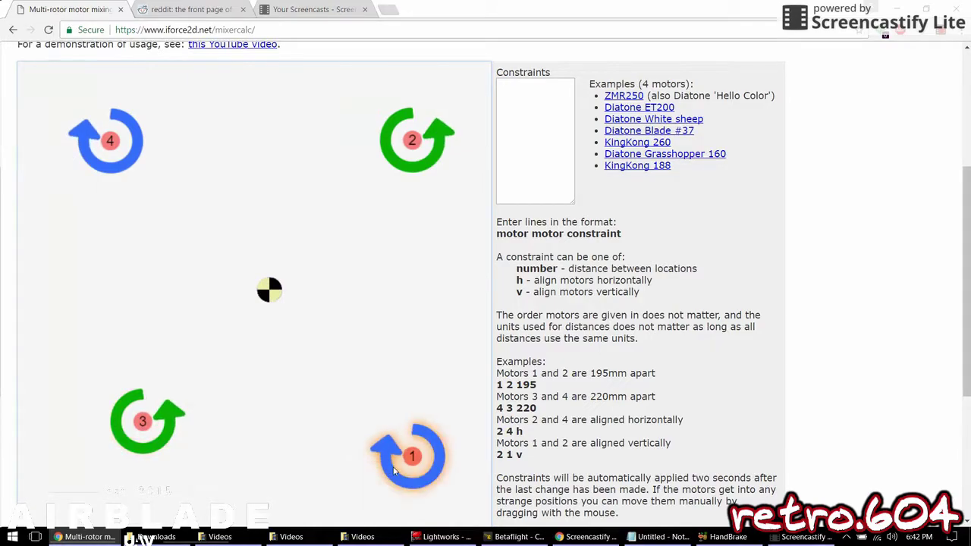
{"action": "mouse_move", "coordinate": [411, 457]}
{"action": "left_mouse_down"}
{"action": "mouse_move", "coordinate": [373, 457]}
{"action": "mouse_move", "coordinate": [331, 412]}
{"action": "mouse_move", "coordinate": [349, 412]}
{"action": "left_mouse_up"}
{"action": "mouse_move", "coordinate": [141, 421]}
{"action": "left_mouse_down"}
{"action": "mouse_move", "coordinate": [202, 401]}
{"action": "mouse_move", "coordinate": [194, 410]}
{"action": "left_mouse_up"}
{"action": "left_click_drag", "start_coordinate": [135, 172], "coordinate": [124, 150]}
{"action": "left_click_drag", "start_coordinate": [423, 134], "coordinate": [422, 158]}
{"action": "mouse_move", "coordinate": [186, 214]}
{"action": "left_mouse_down"}
{"action": "mouse_move", "coordinate": [195, 190]}
{"action": "mouse_move", "coordinate": [153, 163]}
{"action": "left_mouse_up"}
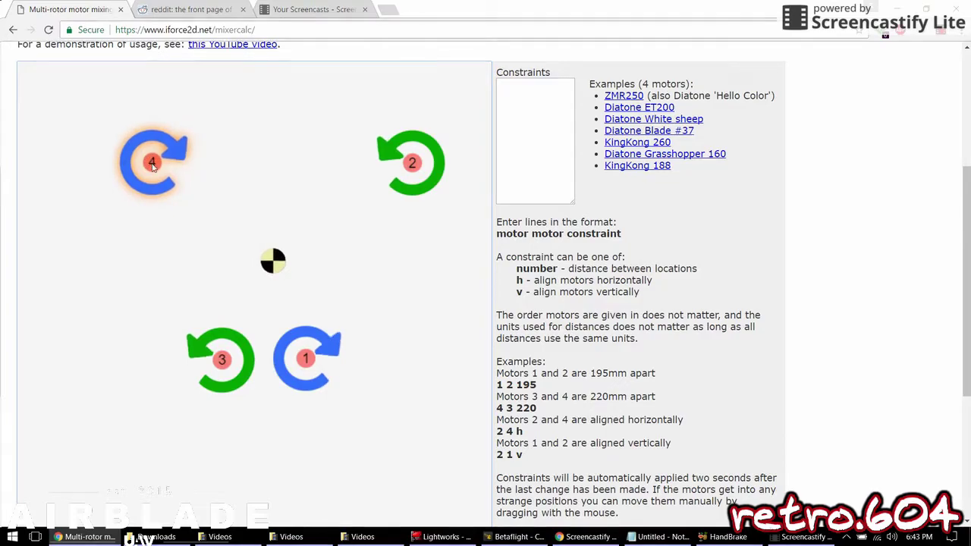
{"action": "mouse_move", "coordinate": [306, 357]}
{"action": "left_mouse_down"}
{"action": "mouse_move", "coordinate": [299, 329]}
{"action": "mouse_move", "coordinate": [336, 369]}
{"action": "mouse_move", "coordinate": [328, 357]}
{"action": "left_mouse_up"}
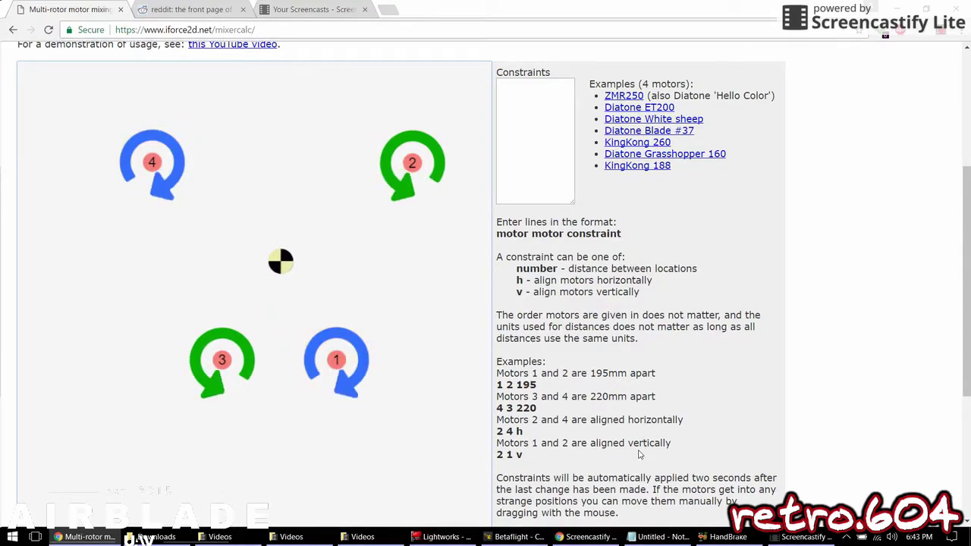
Highlight the constraint instructions and the generated Cleanflight mixer commands, from mixer custom through the mmix 3 line.
{"action": "left_click_drag", "start_coordinate": [607, 459], "coordinate": [491, 252]}
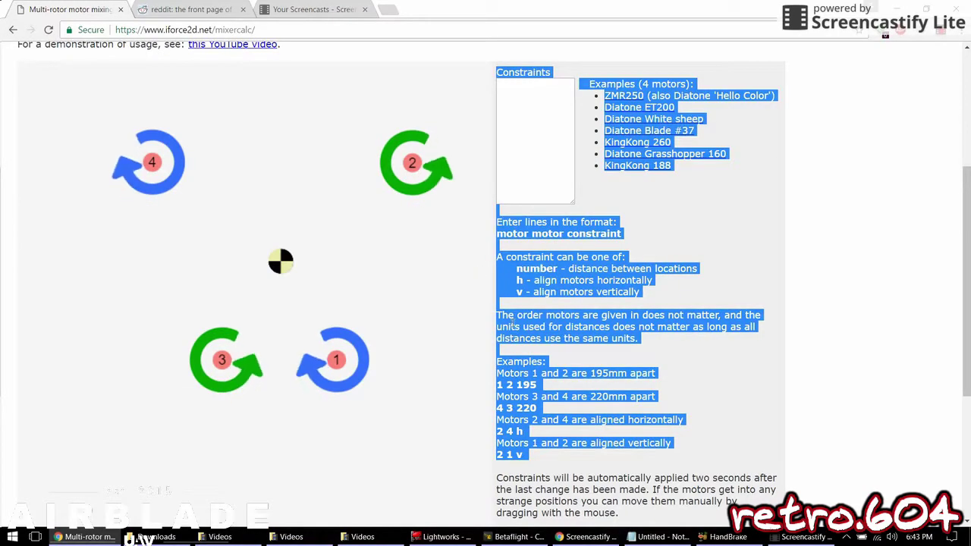
{"action": "left_click", "coordinate": [397, 290]}
{"action": "scroll", "coordinate": [481, 264], "scroll_direction": "down", "scroll_amount": 1}
{"action": "scroll", "coordinate": [481, 264], "scroll_direction": "down", "scroll_amount": 3}
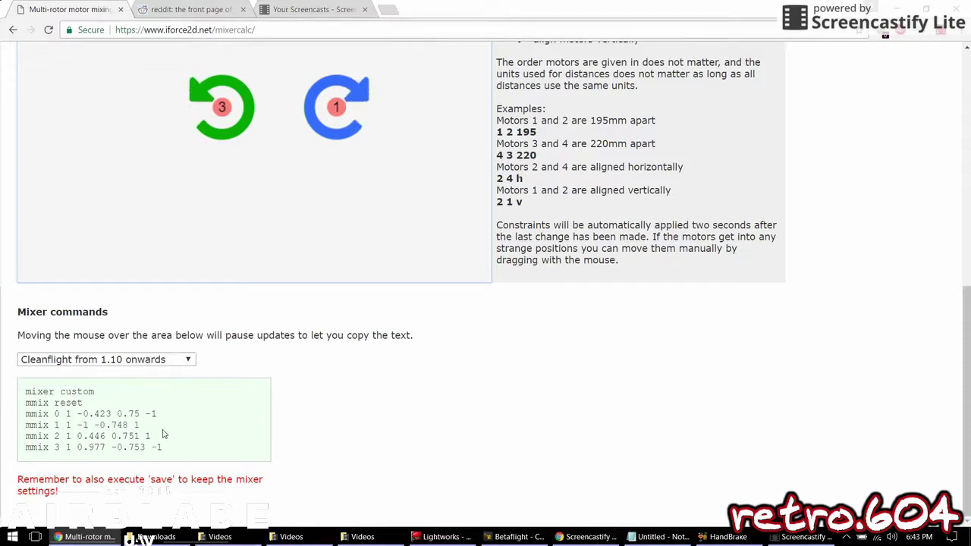
{"action": "left_click_drag", "start_coordinate": [183, 457], "coordinate": [2, 373]}
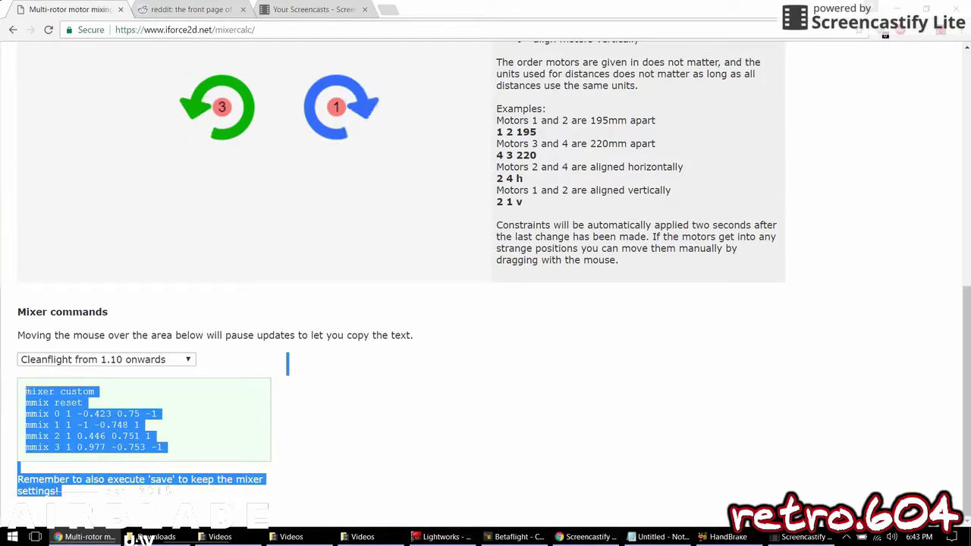
{"action": "left_click_drag", "start_coordinate": [184, 457], "coordinate": [21, 394]}
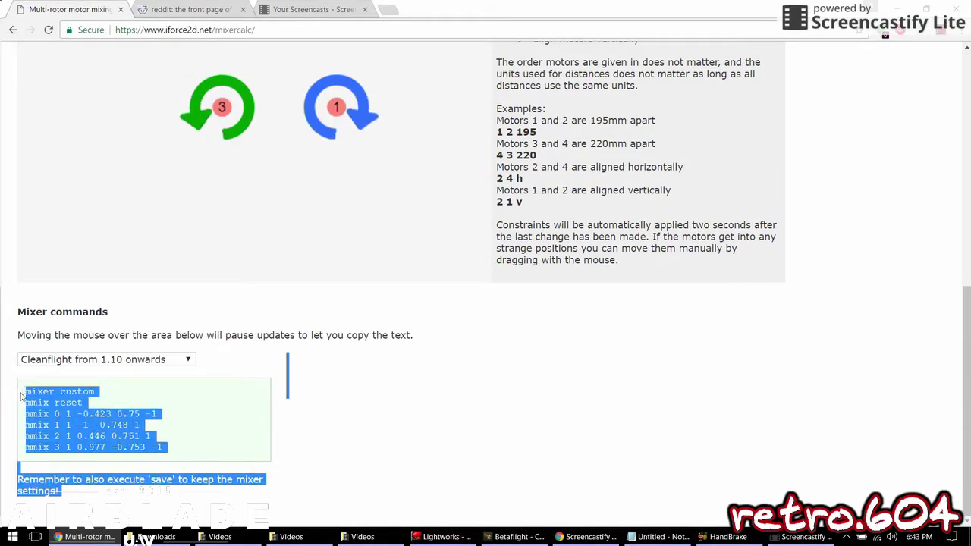
{"action": "left_click", "coordinate": [25, 395]}
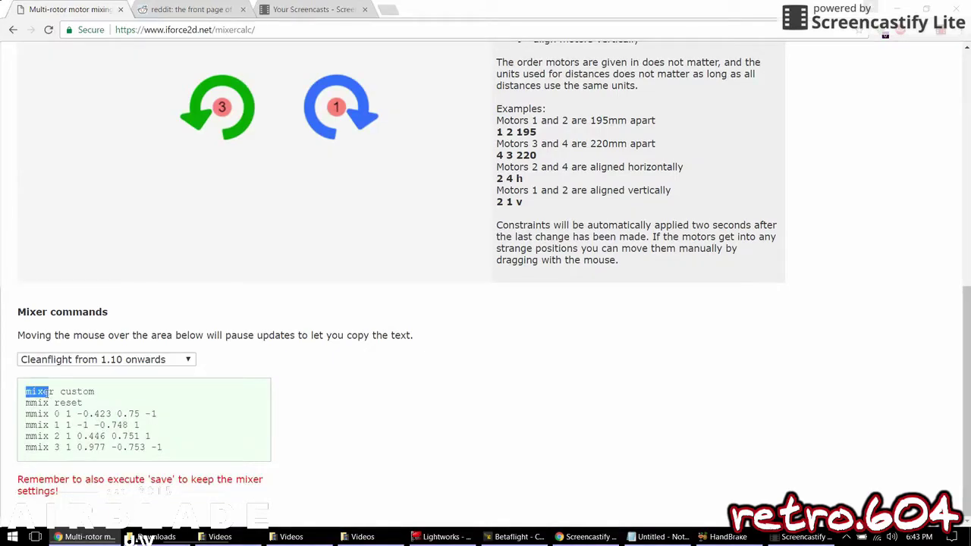
{"action": "left_click_drag", "start_coordinate": [48, 392], "coordinate": [204, 446]}
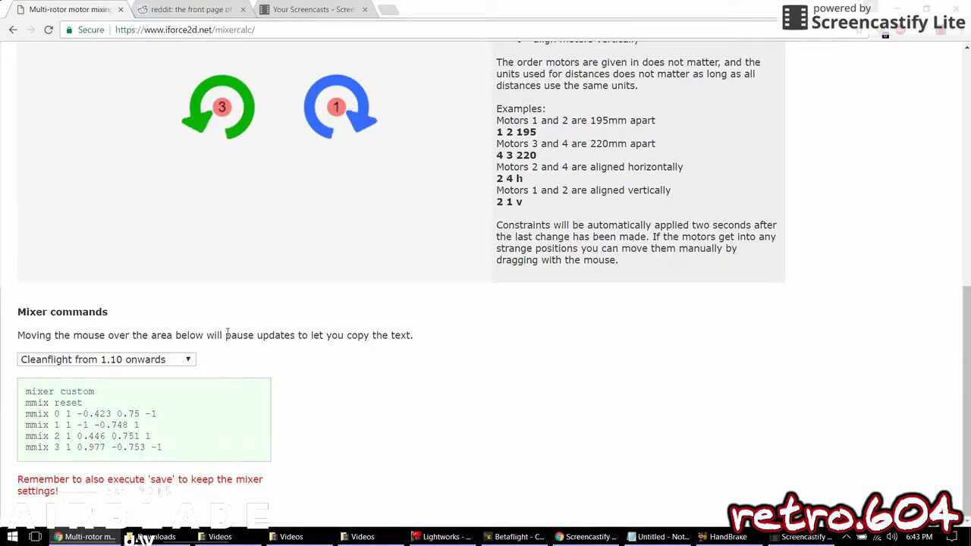
Delete all four existing motors from the mixer calculator's layout.
{"action": "scroll", "coordinate": [212, 364], "scroll_direction": "up", "scroll_amount": 3}
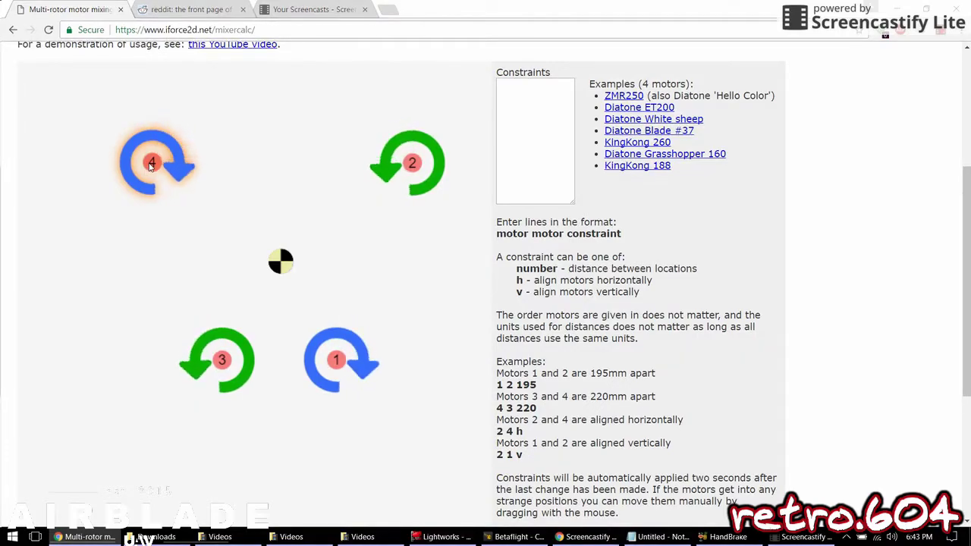
{"action": "left_click", "coordinate": [150, 166]}
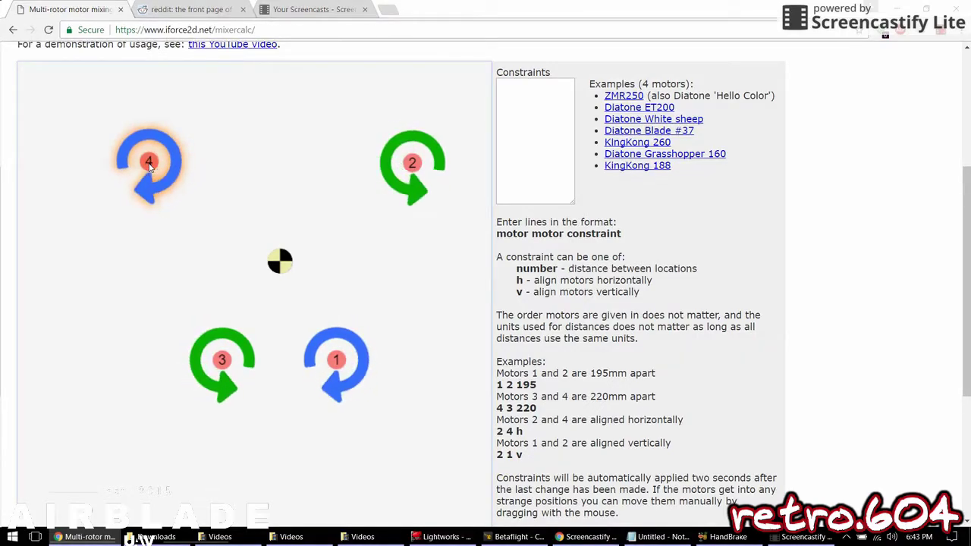
{"action": "key", "text": "Delete"}
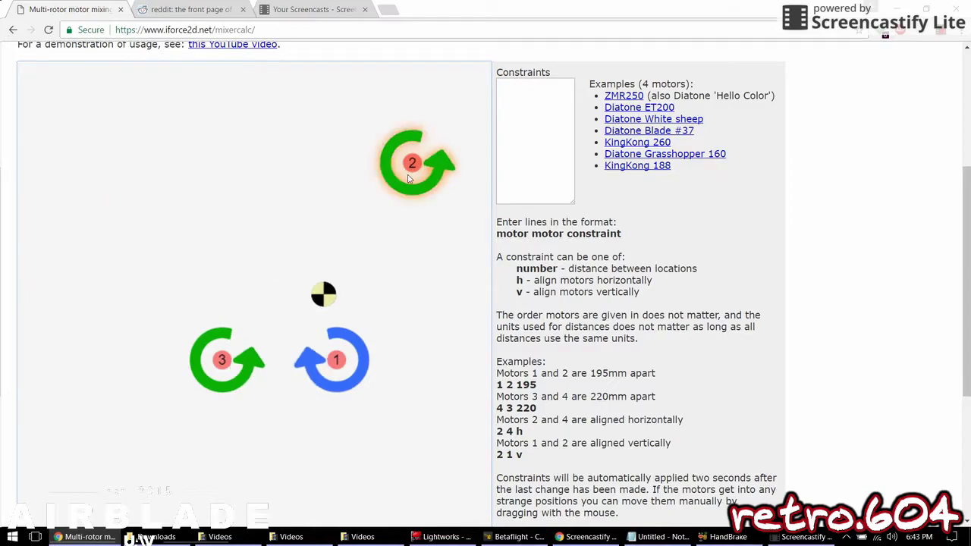
{"action": "key", "text": "Delete"}
{"action": "key", "text": "Delete"}
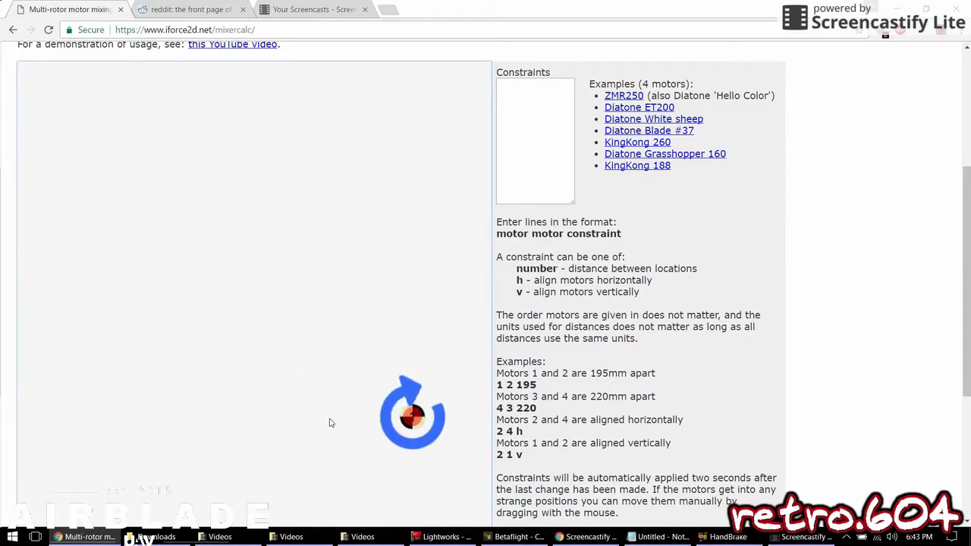
{"action": "key", "text": "Delete"}
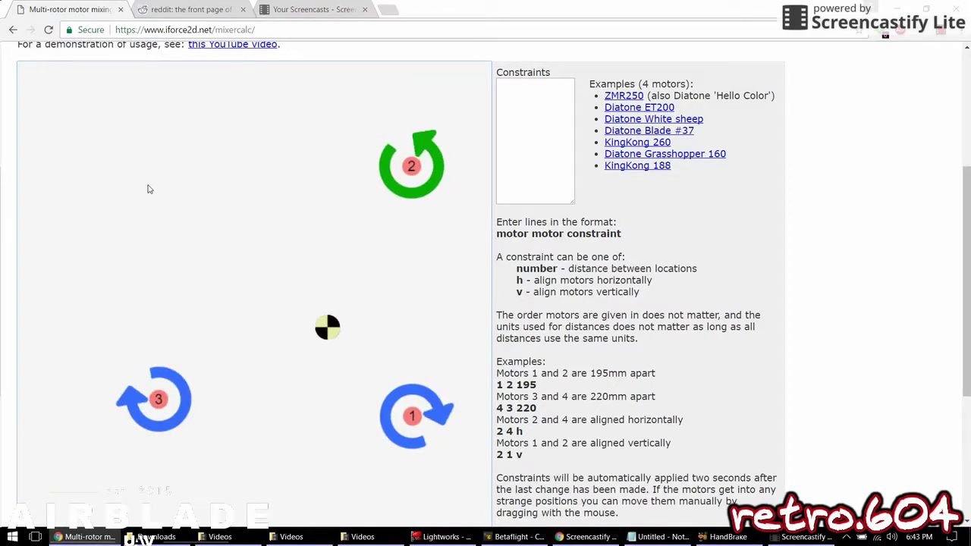
Arrange the new motors with 1 at the front left, 2 at the rear left, 3 at the rear right and 4 at the front right.
{"action": "left_click_drag", "start_coordinate": [407, 416], "coordinate": [96, 145]}
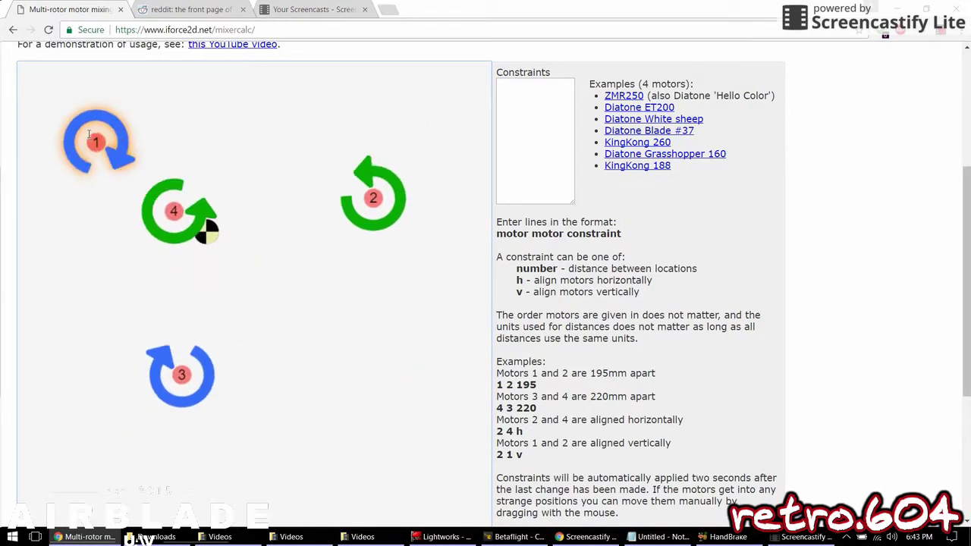
{"action": "left_click_drag", "start_coordinate": [349, 215], "coordinate": [95, 337]}
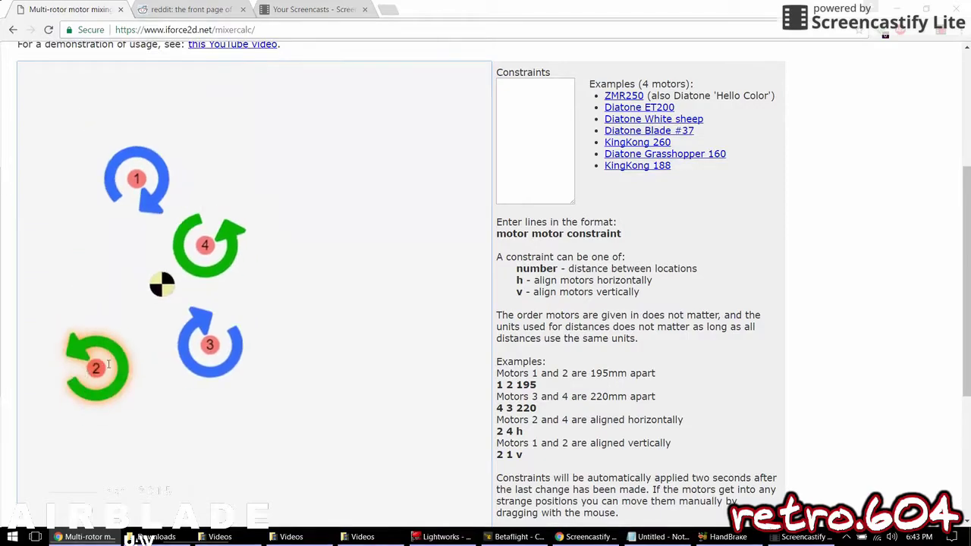
{"action": "mouse_move", "coordinate": [189, 358]}
{"action": "left_mouse_down"}
{"action": "mouse_move", "coordinate": [354, 341]}
{"action": "mouse_move", "coordinate": [390, 347]}
{"action": "left_mouse_up"}
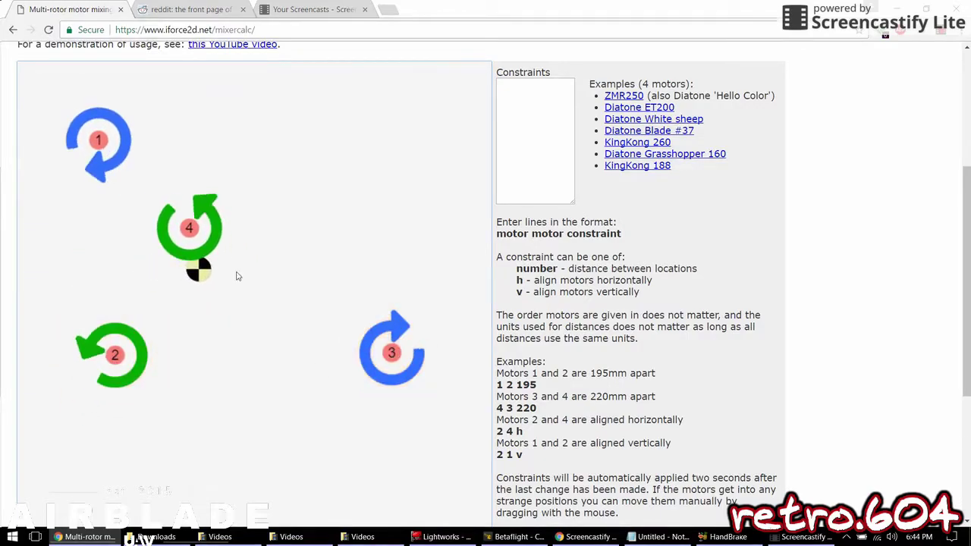
{"action": "left_click_drag", "start_coordinate": [189, 227], "coordinate": [406, 141]}
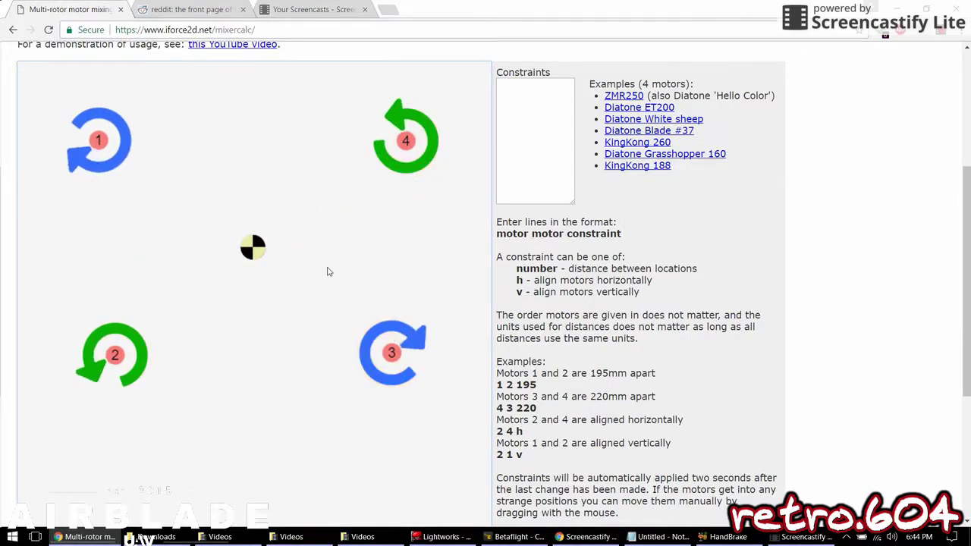
Highlight the mixer commands regenerated for the new layout, from mixer custom through the mmix 3 line, and review them against the motor positions.
{"action": "scroll", "coordinate": [318, 267], "scroll_direction": "down", "scroll_amount": 2}
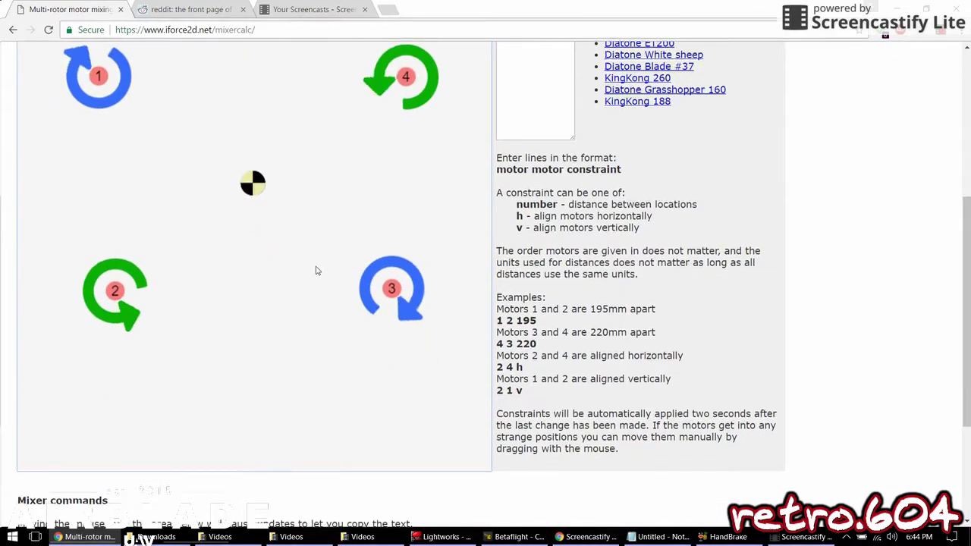
{"action": "scroll", "coordinate": [304, 273], "scroll_direction": "up", "scroll_amount": 4}
{"action": "scroll", "coordinate": [304, 273], "scroll_direction": "down", "scroll_amount": 5}
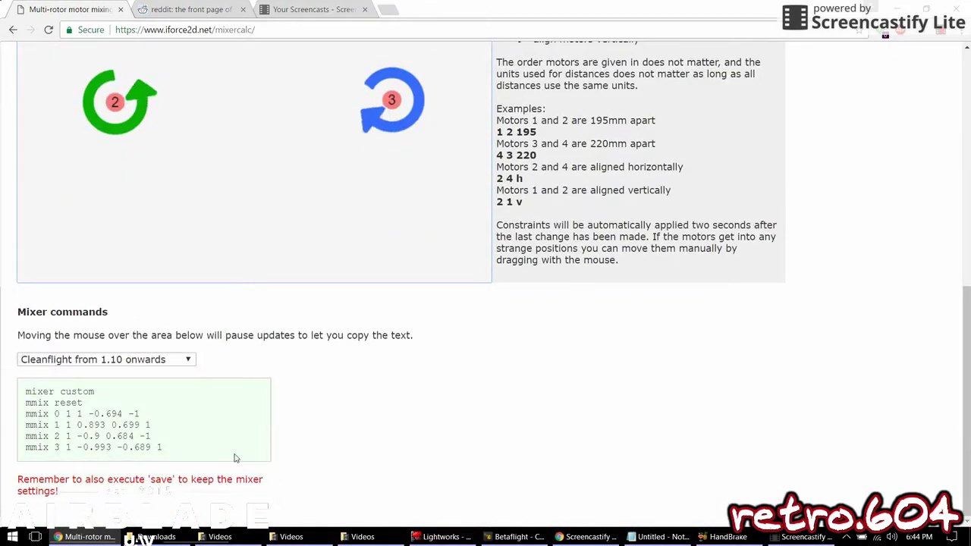
{"action": "left_click_drag", "start_coordinate": [217, 450], "coordinate": [2, 391]}
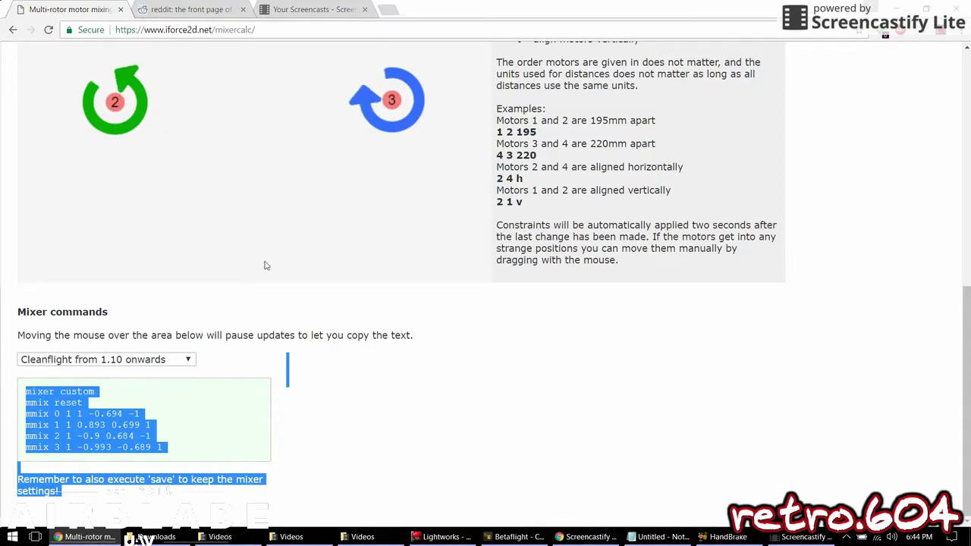
{"action": "scroll", "coordinate": [265, 265], "scroll_direction": "up", "scroll_amount": 2}
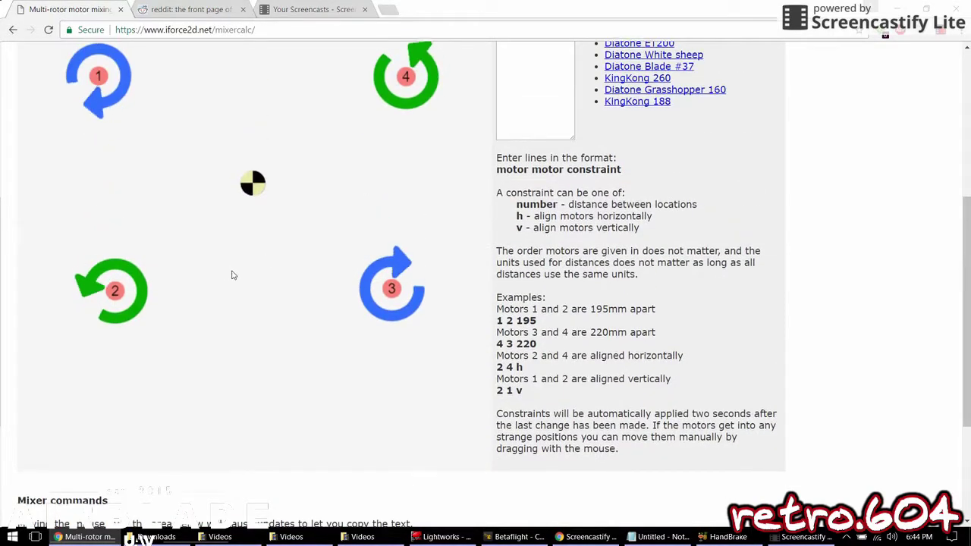
{"action": "scroll", "coordinate": [231, 276], "scroll_direction": "down", "scroll_amount": 2}
{"action": "triple_click", "coordinate": [104, 408]}
{"action": "left_click", "coordinate": [104, 408]}
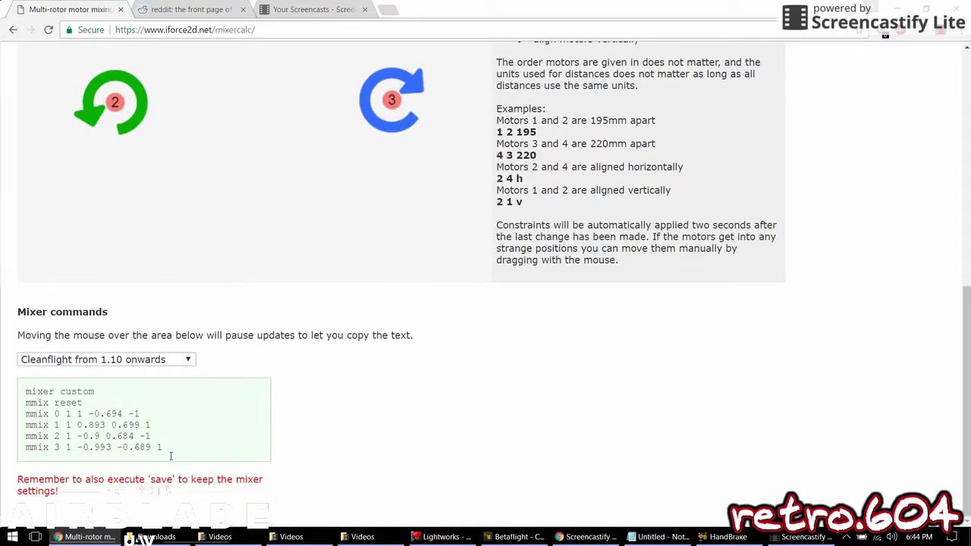
{"action": "left_click_drag", "start_coordinate": [173, 455], "coordinate": [195, 449]}
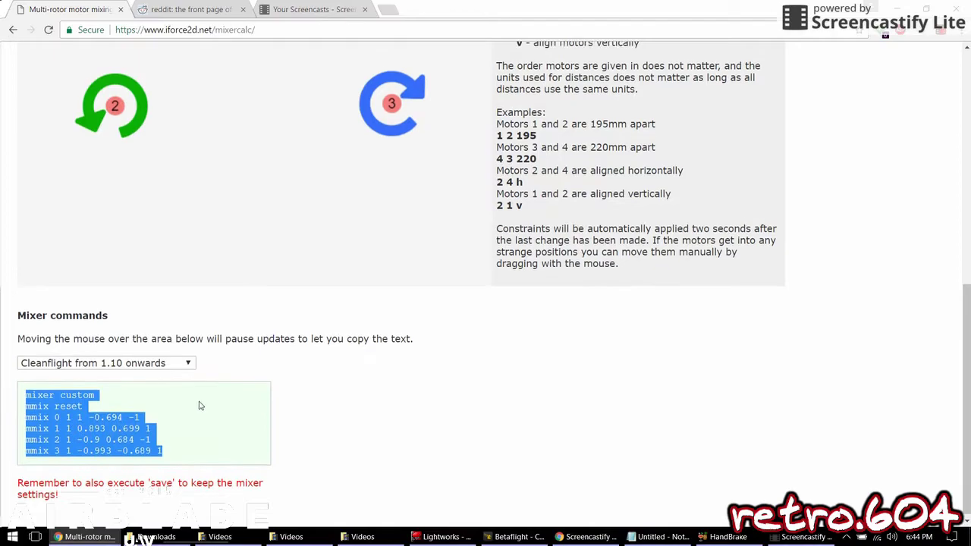
{"action": "scroll", "coordinate": [199, 399], "scroll_direction": "up", "scroll_amount": 3}
{"action": "scroll", "coordinate": [210, 403], "scroll_direction": "up", "scroll_amount": 1}
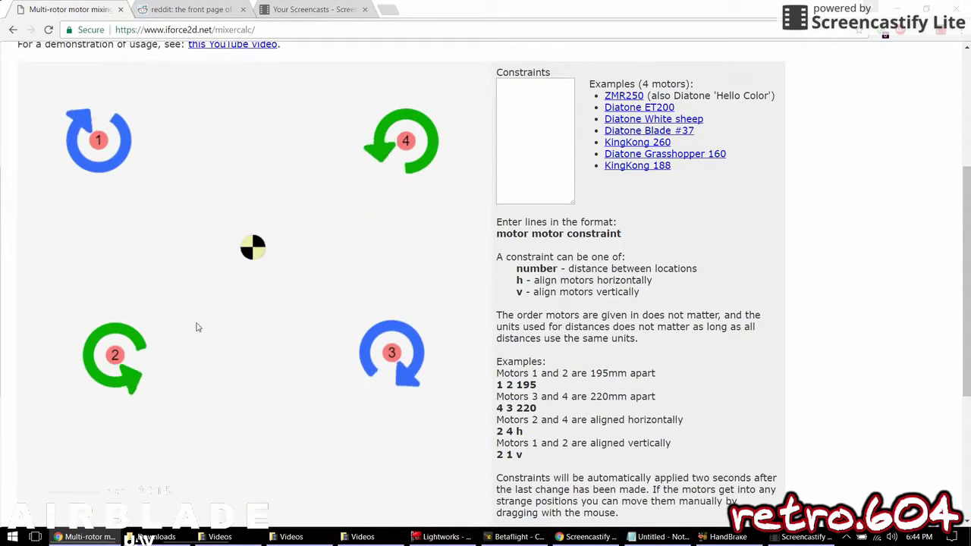